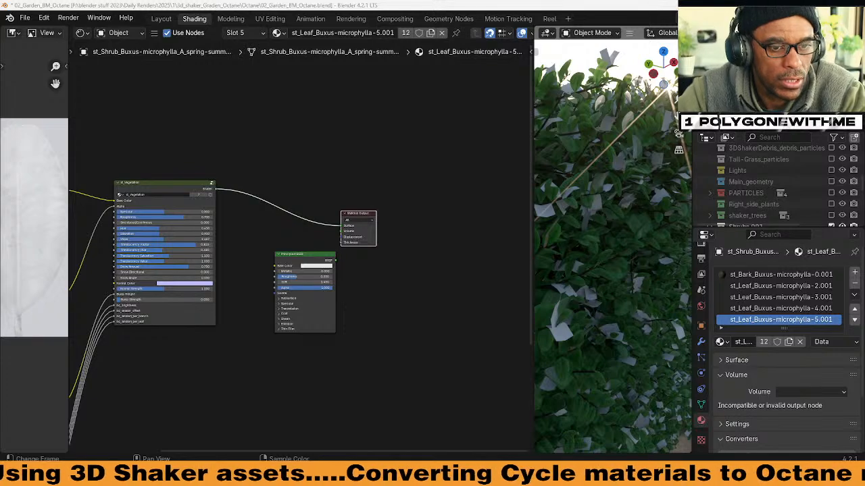
{"action": "key", "text": "super+d"}
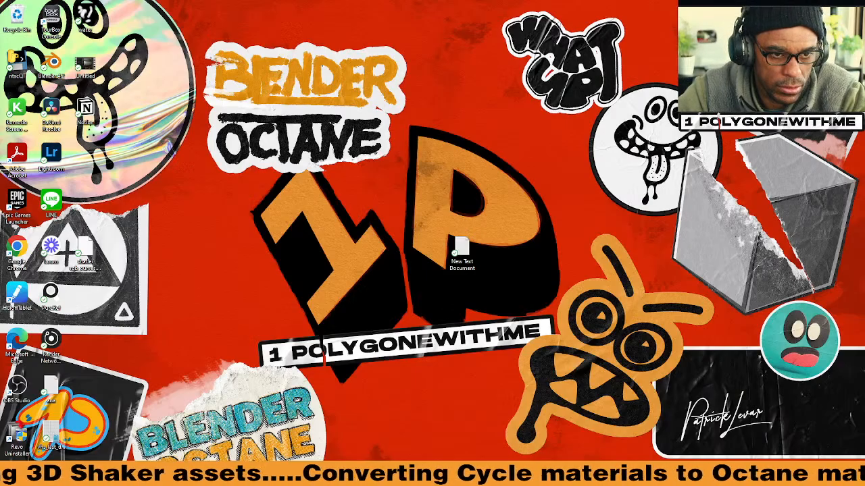
{"action": "key", "text": "super+d"}
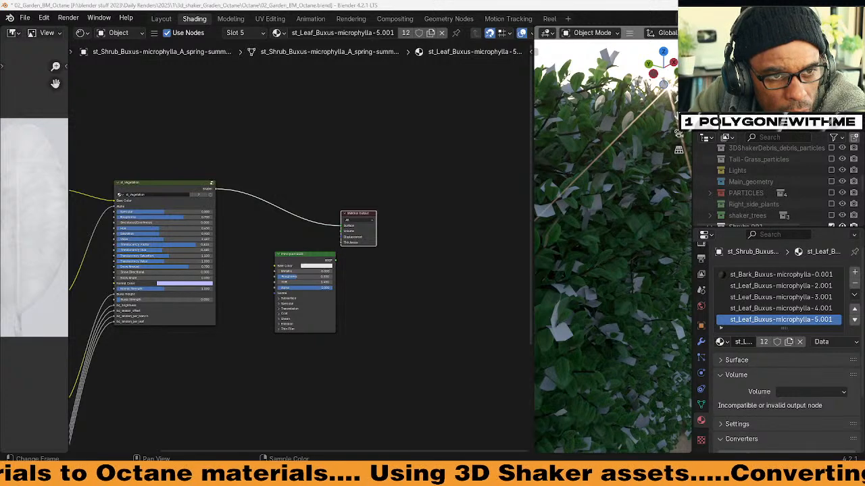
Step: Save the 02_Garden_BM_Octane.blend file and clear the node selection in the leaf material
{"action": "key", "text": "ctrl+s"}
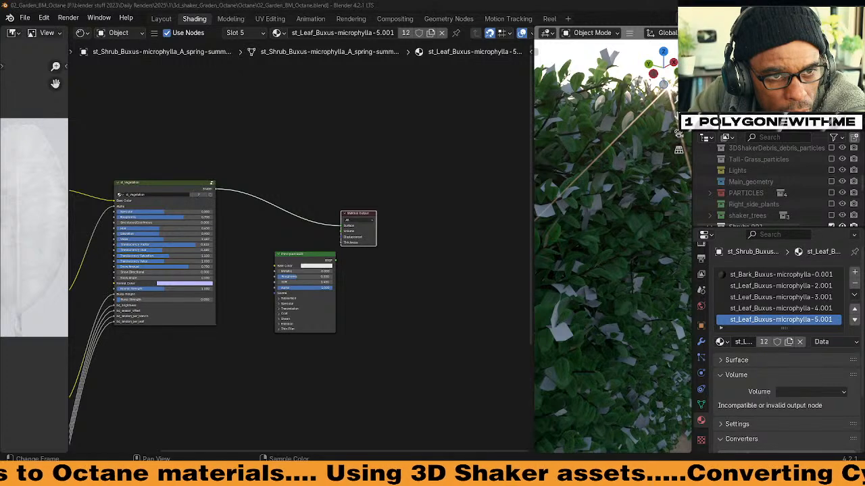
{"action": "left_click", "coordinate": [352, 99]}
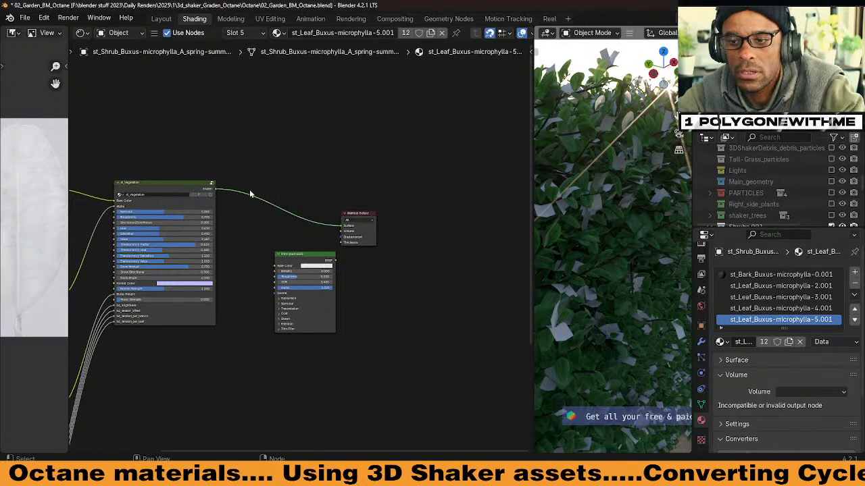
Step: Connect the Principled BSDF to the Material Output's Surface input in place of the st_Vegetation group
{"action": "middle_click_drag", "start_coordinate": [250, 190], "coordinate": [303, 162]}
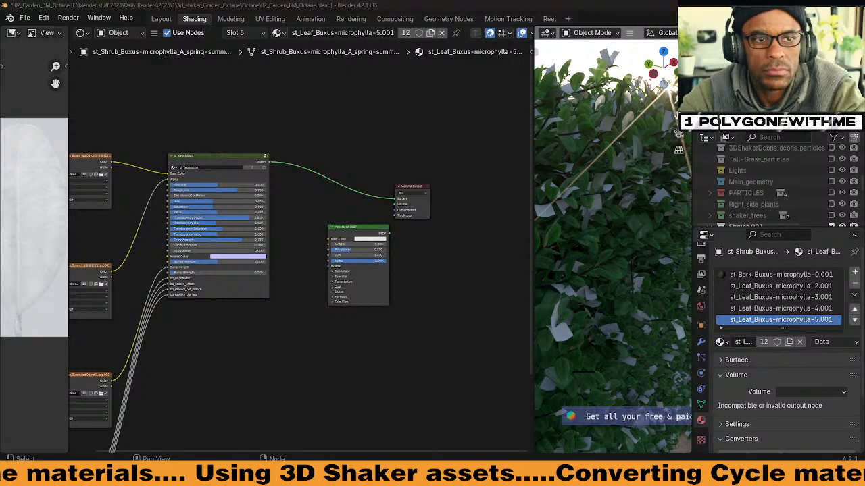
{"action": "mouse_move", "coordinate": [343, 222]}
{"action": "middle_mouse_down"}
{"action": "mouse_move", "coordinate": [378, 211]}
{"action": "mouse_move", "coordinate": [376, 185]}
{"action": "middle_mouse_up"}
{"action": "middle_click_drag", "start_coordinate": [138, 202], "coordinate": [159, 213]}
{"action": "scroll", "coordinate": [158, 212], "scroll_direction": "up", "scroll_amount": 2}
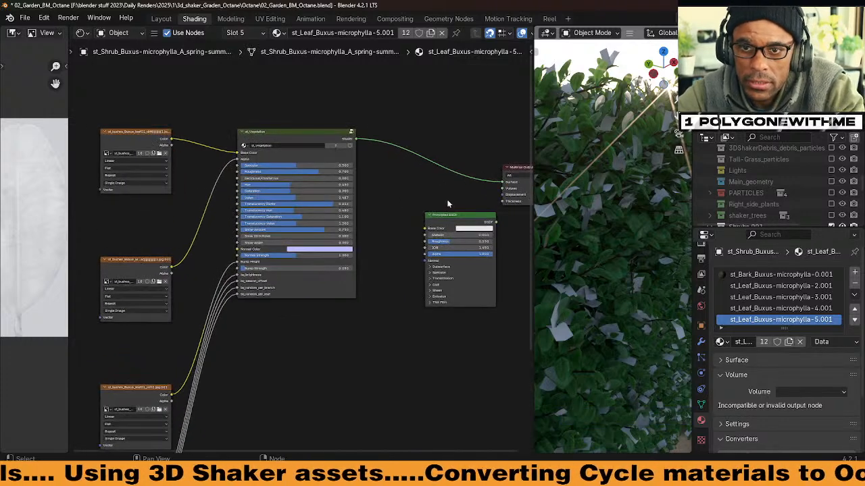
{"action": "right_click_drag", "start_coordinate": [496, 302], "coordinate": [511, 179], "text": "alt"}
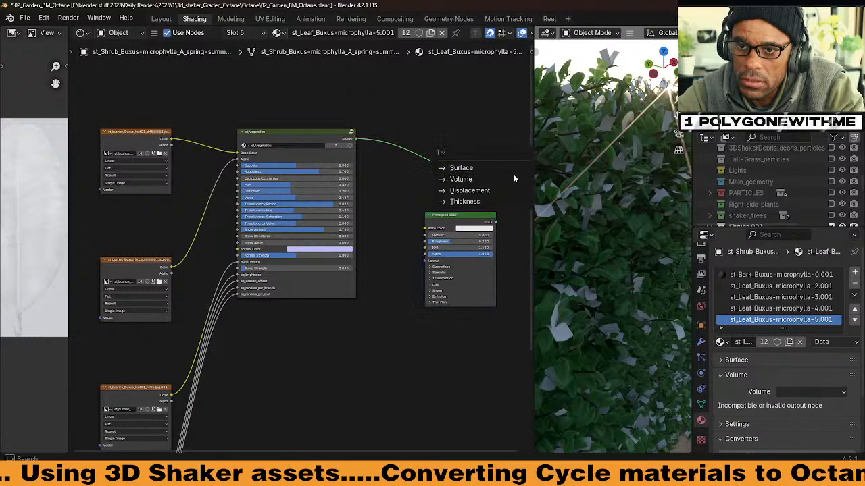
{"action": "left_click", "coordinate": [486, 170]}
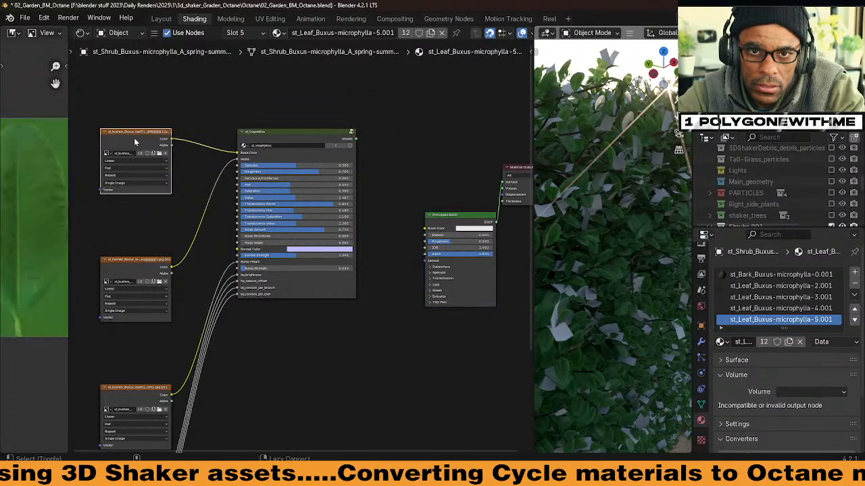
Step: Connect the green leaf image's Color to the Principled BSDF's Base Color and the black-and-white mask image's Color to Transmission Weight
{"action": "right_click_drag", "start_coordinate": [133, 138], "coordinate": [464, 253], "text": "alt"}
{"action": "left_click", "coordinate": [459, 253]}
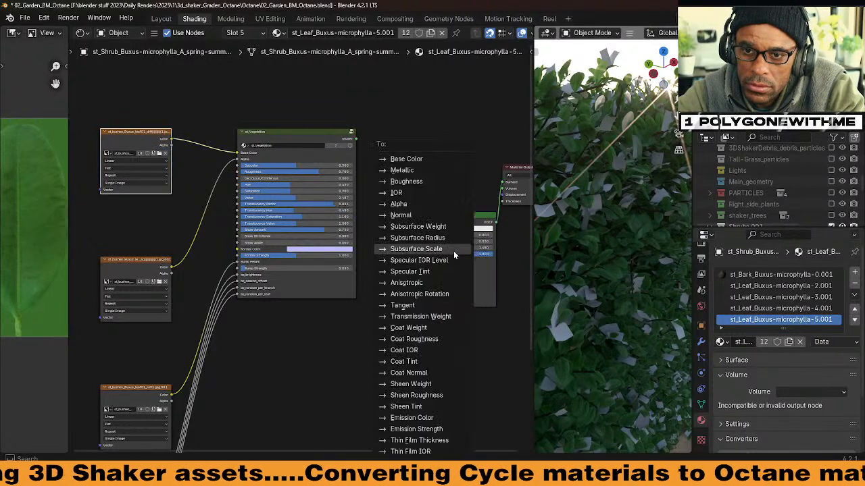
{"action": "left_click", "coordinate": [412, 160]}
{"action": "right_click_drag", "start_coordinate": [165, 263], "coordinate": [456, 285], "text": "alt"}
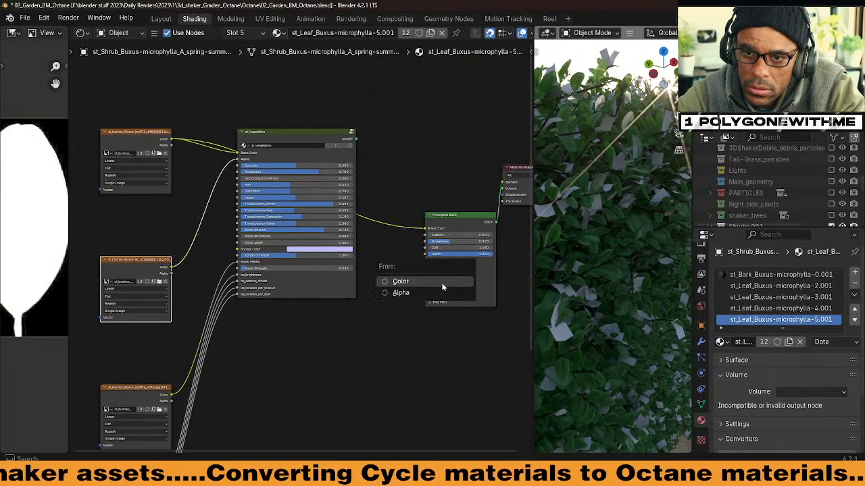
{"action": "left_click", "coordinate": [443, 284]}
{"action": "left_click", "coordinate": [392, 328]}
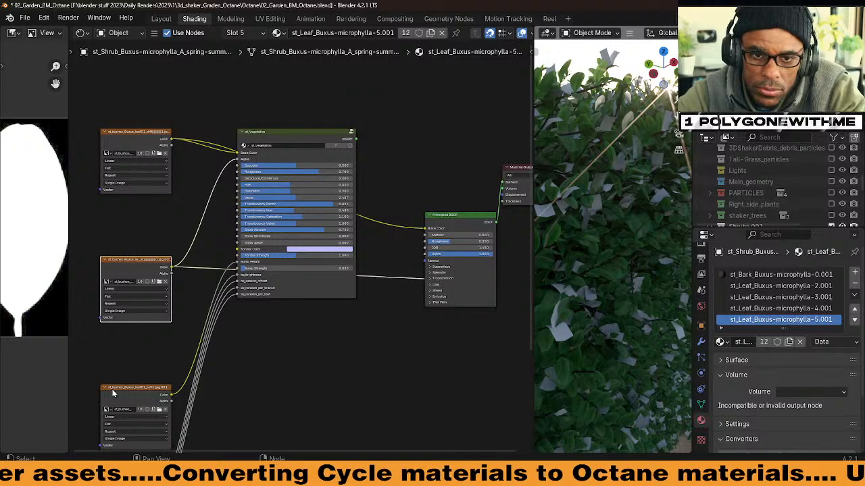
Step: Connect the third leaf image texture's Color to the Principled BSDF's Roughness input
{"action": "left_click", "coordinate": [146, 407]}
{"action": "right_click_drag", "start_coordinate": [143, 399], "coordinate": [447, 288], "text": "alt"}
{"action": "left_click", "coordinate": [446, 288]}
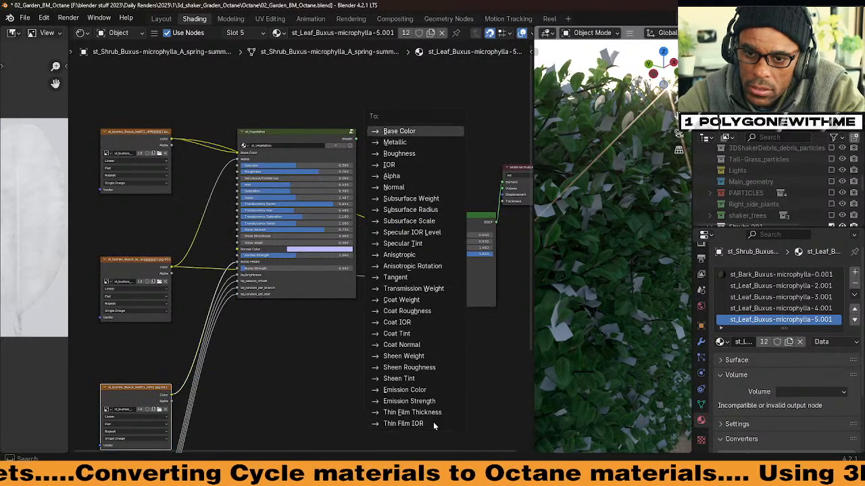
{"action": "left_click", "coordinate": [394, 187]}
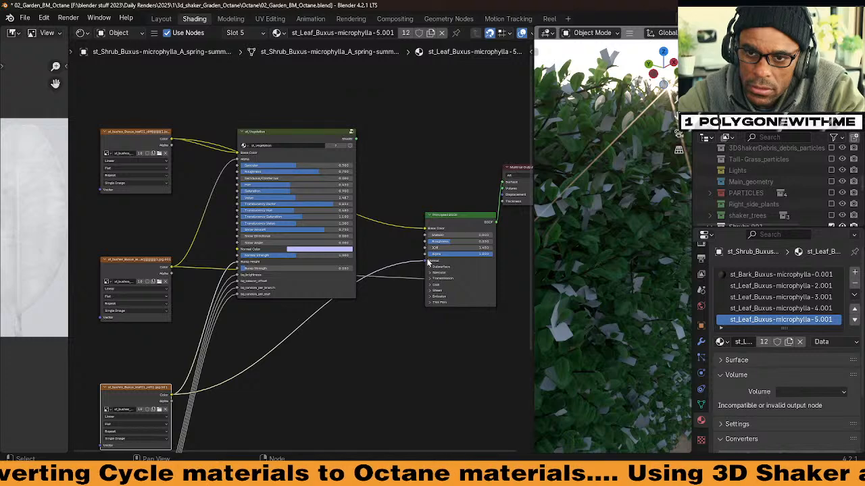
{"action": "left_click_drag", "start_coordinate": [425, 261], "coordinate": [426, 243]}
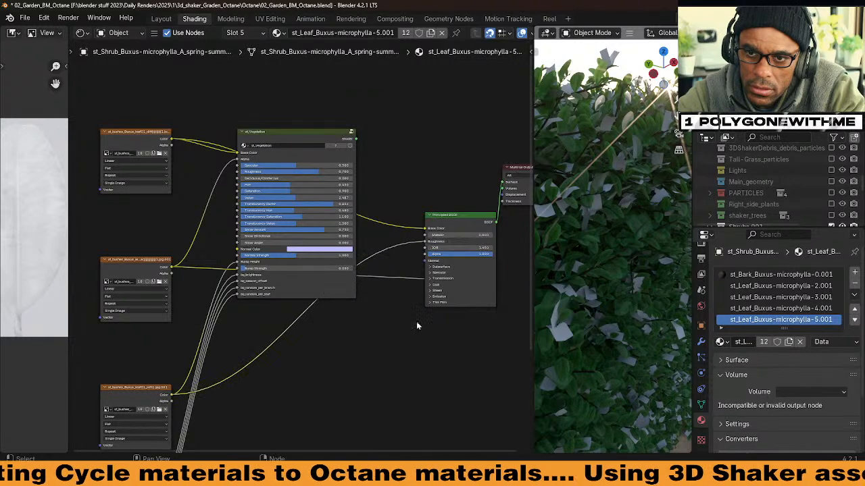
Step: Convert the shrub's materials with Convert to Octane Materials
{"action": "key", "text": "q"}
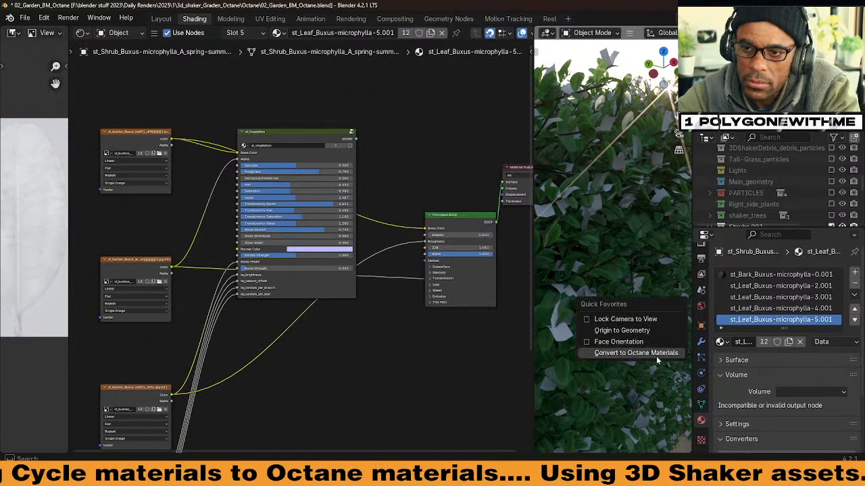
{"action": "left_click", "coordinate": [621, 353]}
{"action": "left_click", "coordinate": [642, 376]}
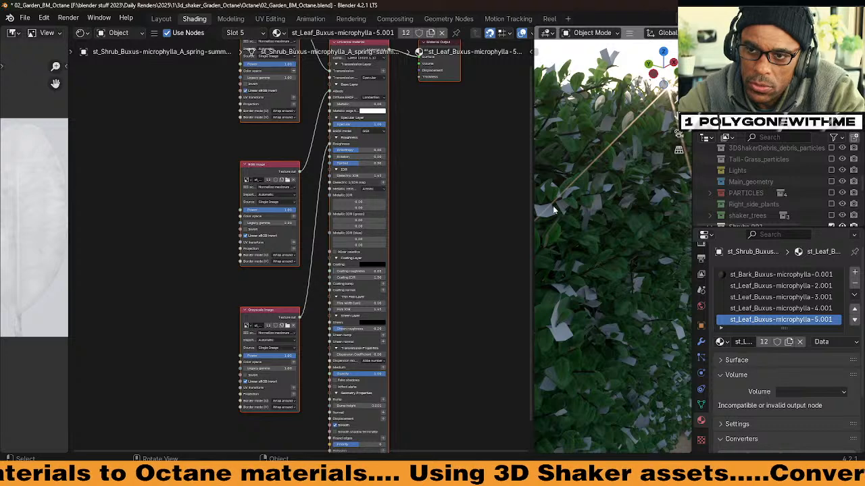
Step: Move the grayscale image feeding Transmission down beside the other image nodes and connect it to the Universal material's Opacity
{"action": "middle_click_drag", "start_coordinate": [443, 269], "coordinate": [416, 364]}
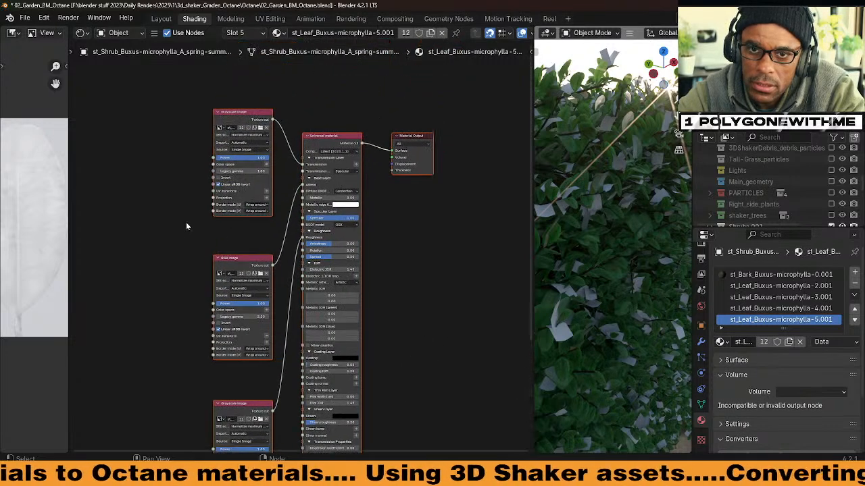
{"action": "left_click", "coordinate": [187, 222]}
{"action": "left_click_drag", "start_coordinate": [247, 116], "coordinate": [108, 378]}
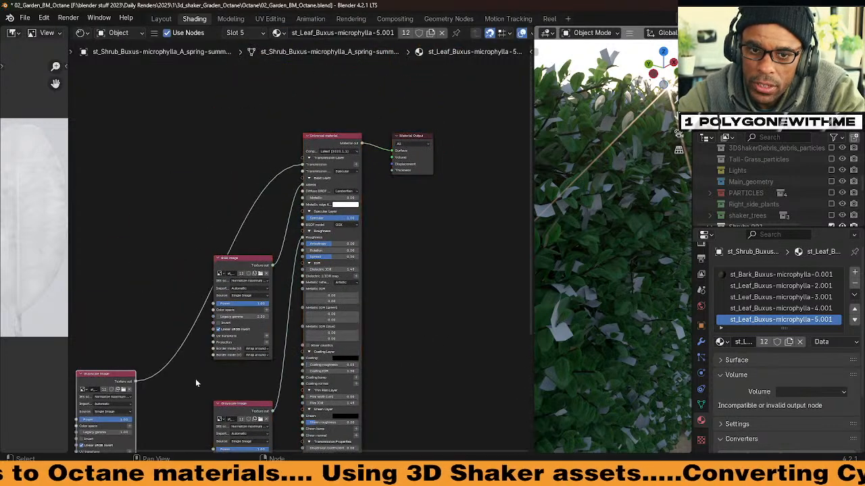
{"action": "right_click", "coordinate": [206, 316]}
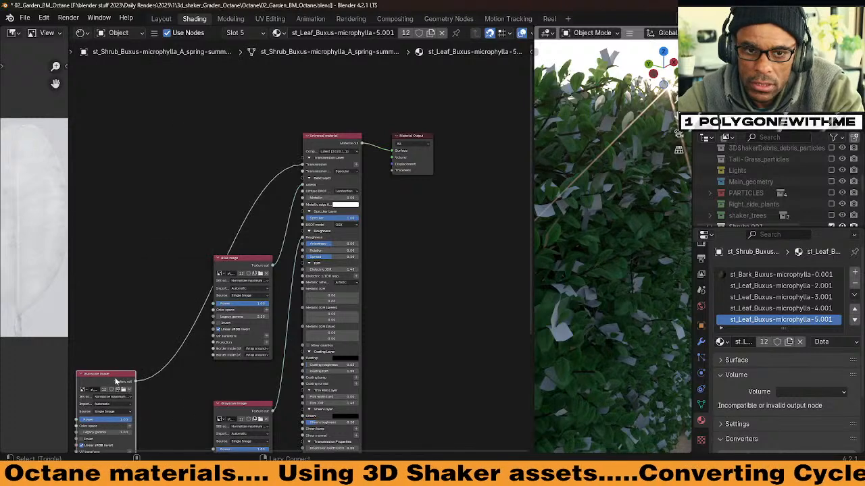
{"action": "right_click_drag", "start_coordinate": [116, 377], "coordinate": [346, 354], "text": "alt+shift"}
{"action": "scroll", "coordinate": [329, 405], "scroll_direction": "down", "scroll_amount": 10}
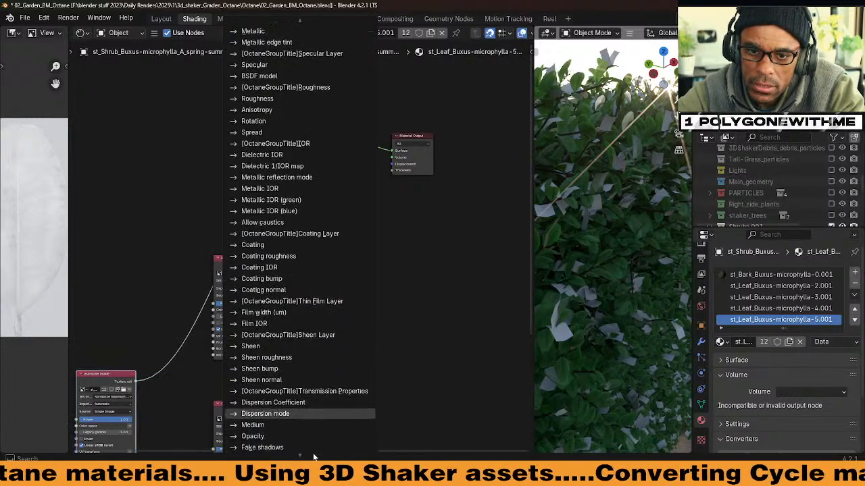
{"action": "left_click", "coordinate": [251, 403]}
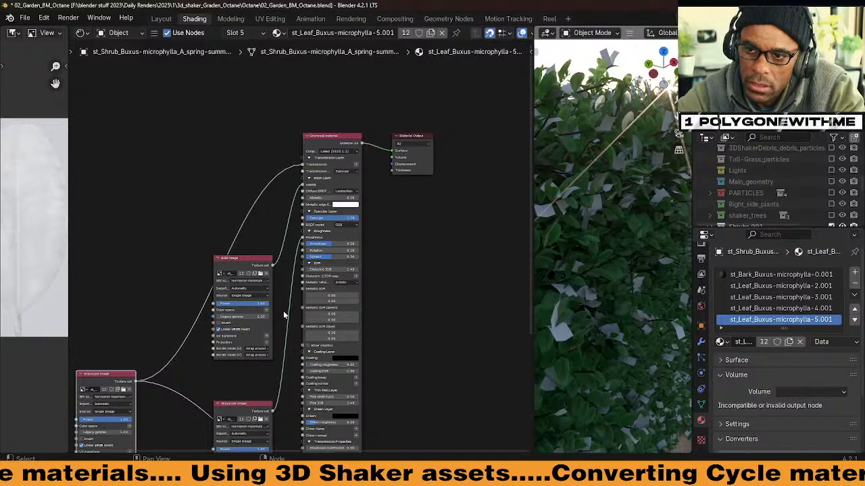
Step: Replace the grayscale Transmission link with one from the RGB image and set the transmission type to Diffuse
{"action": "left_click_drag", "start_coordinate": [243, 259], "coordinate": [176, 238]}
{"action": "right_click_drag", "start_coordinate": [268, 156], "coordinate": [279, 186], "text": "ctrl"}
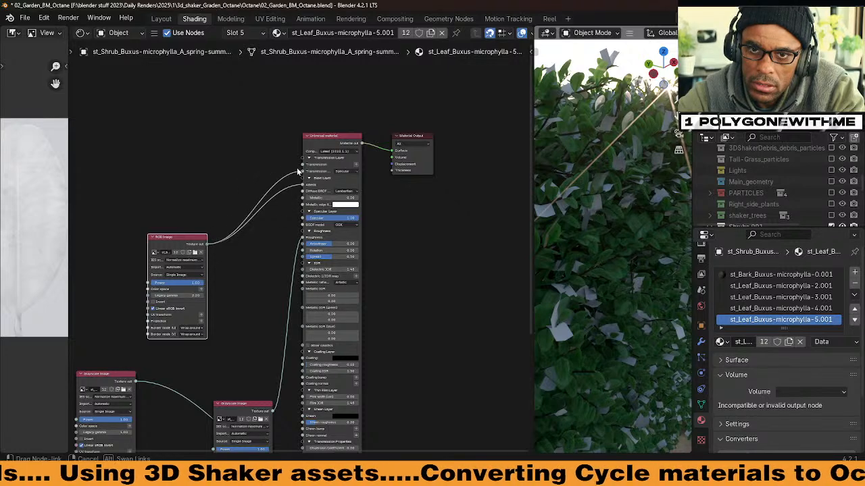
{"action": "left_click_drag", "start_coordinate": [206, 244], "coordinate": [302, 165]}
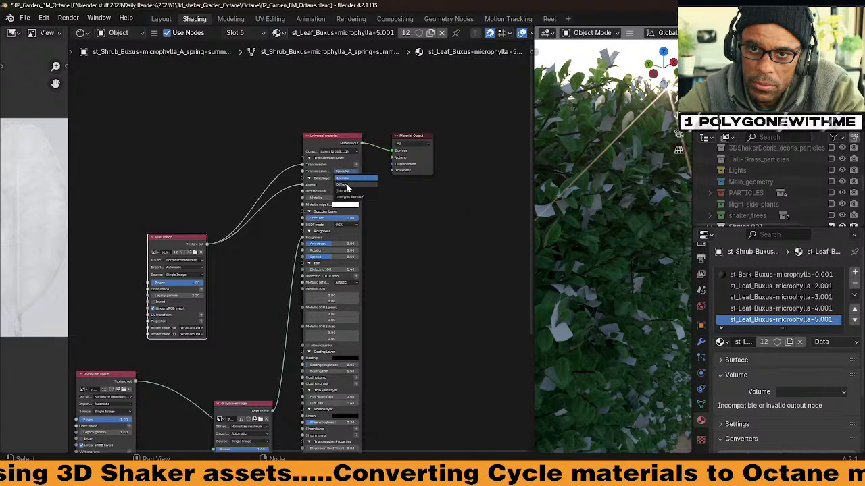
Step: Connect the grayscale image feeding Roughness to the Universal material's Bump input and cut its Roughness link
{"action": "middle_click_drag", "start_coordinate": [248, 371], "coordinate": [255, 258]}
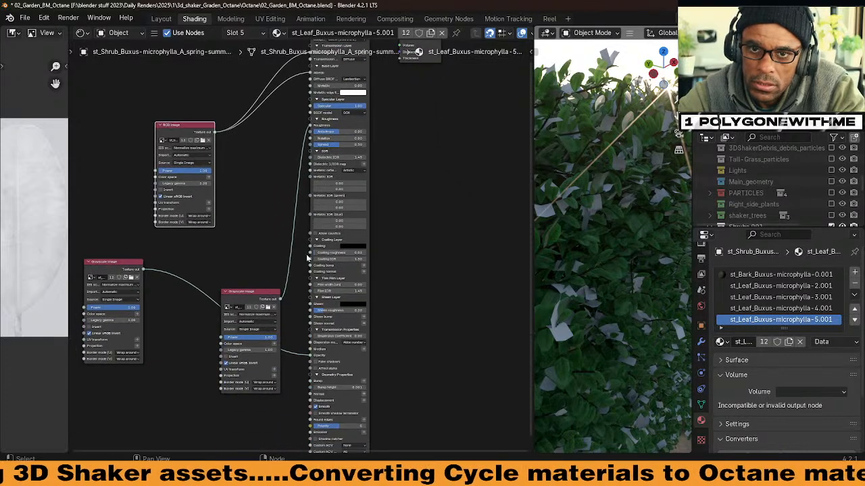
{"action": "right_click_drag", "start_coordinate": [263, 302], "coordinate": [327, 331], "text": "alt"}
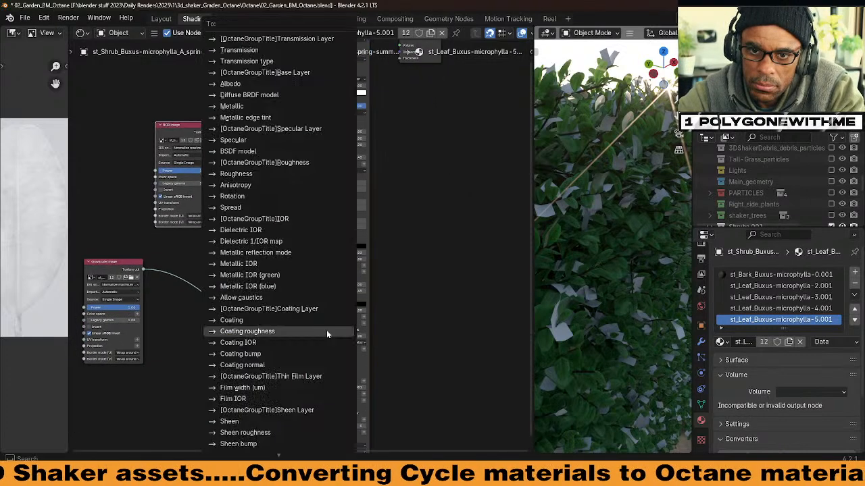
{"action": "scroll", "coordinate": [247, 443], "scroll_direction": "down", "scroll_amount": 10}
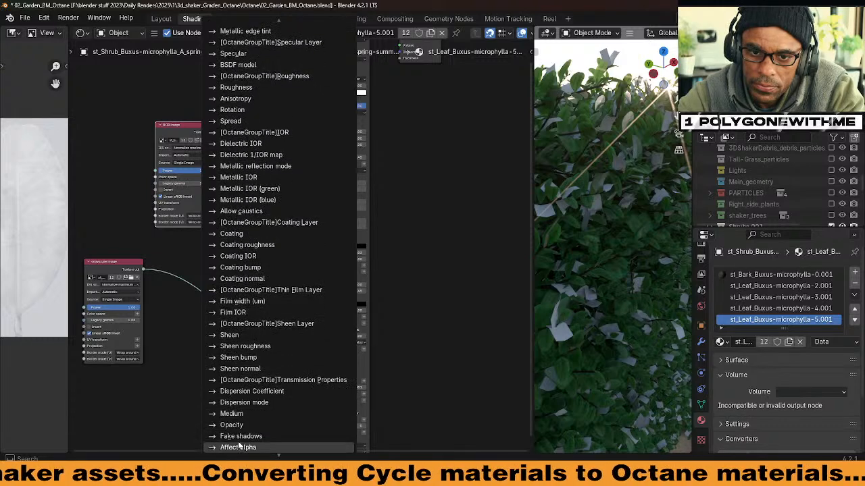
{"action": "left_click", "coordinate": [228, 437]}
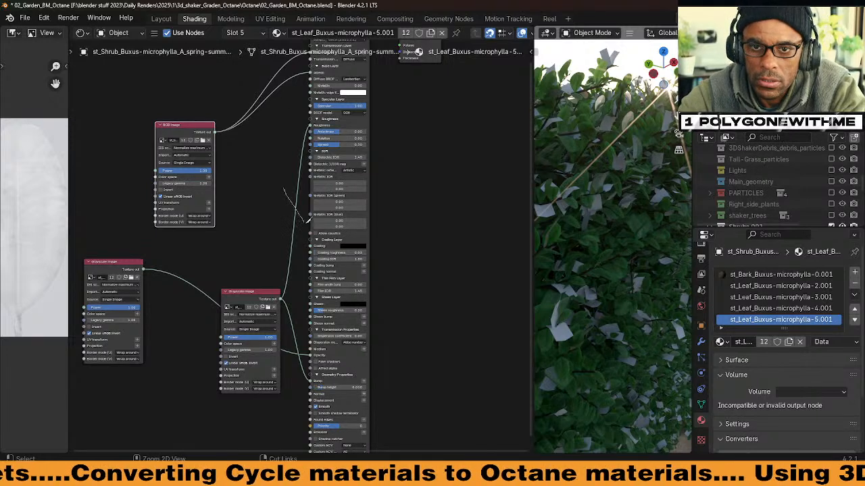
Step: Arrange the Bump and Opacity grayscale image nodes in a column below the RGB image
{"action": "left_click_drag", "start_coordinate": [238, 297], "coordinate": [195, 386]}
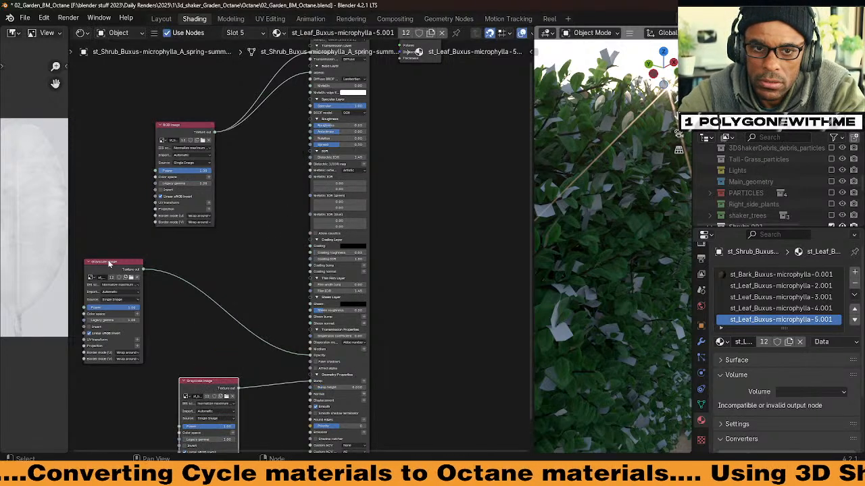
{"action": "left_click_drag", "start_coordinate": [110, 263], "coordinate": [213, 252]}
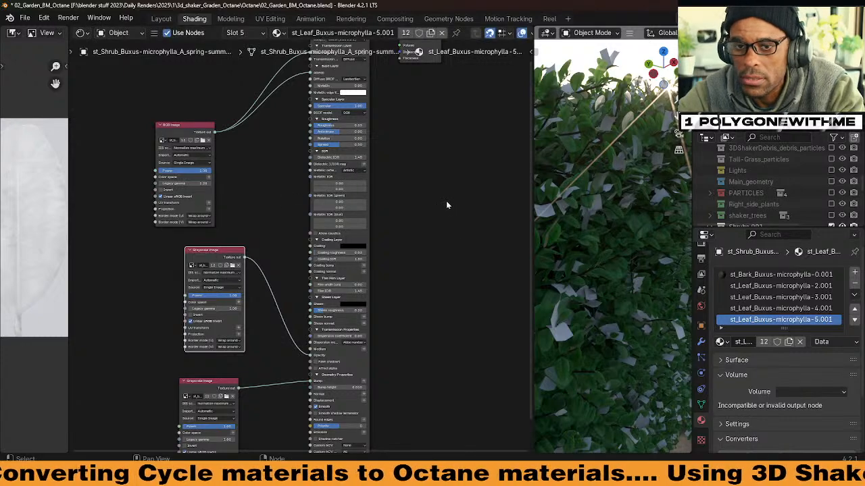
{"action": "middle_click_drag", "start_coordinate": [445, 201], "coordinate": [397, 147]}
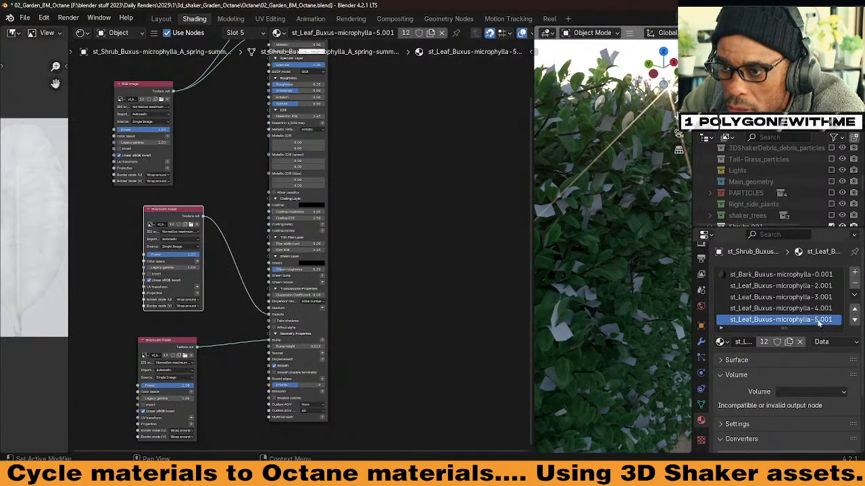
Step: Switch to the st_Leaf_Buxus-microphylla-4.001 material slot
{"action": "scroll", "coordinate": [824, 321], "scroll_direction": "down", "scroll_amount": 1}
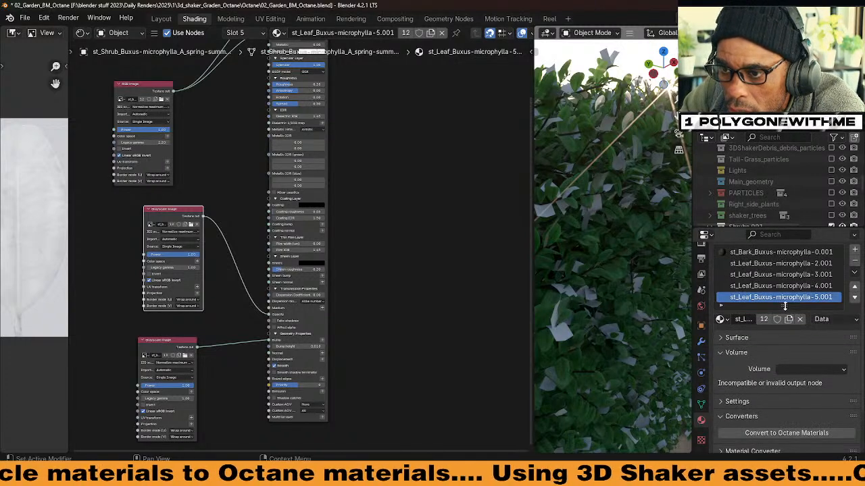
{"action": "mouse_move", "coordinate": [784, 306]}
{"action": "left_mouse_down"}
{"action": "mouse_move", "coordinate": [787, 326]}
{"action": "mouse_move", "coordinate": [785, 304]}
{"action": "left_mouse_up"}
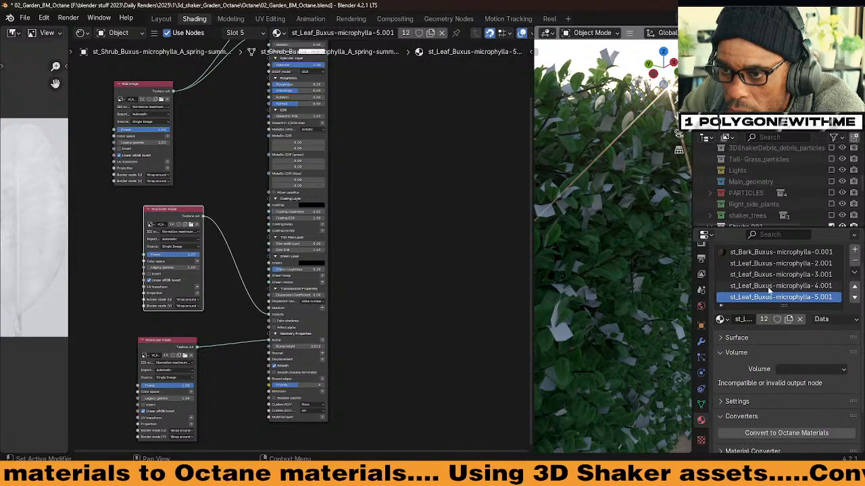
{"action": "left_click", "coordinate": [768, 286]}
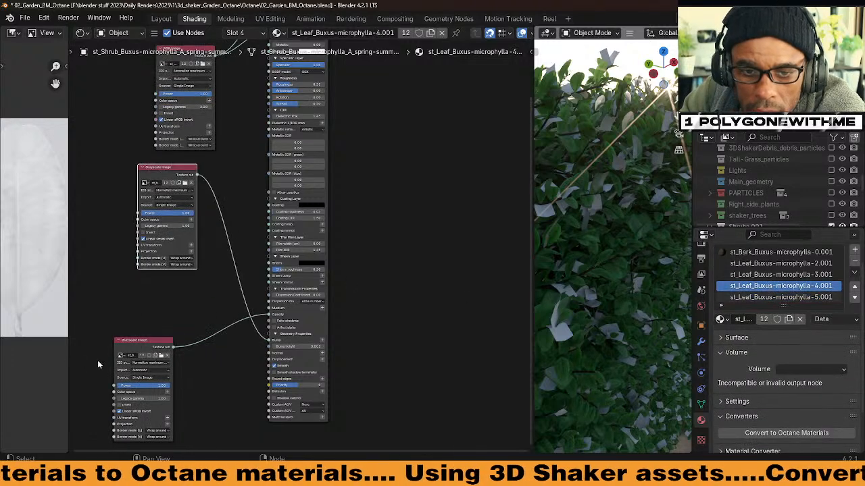
Step: Widen the grayscale image node connected to Opacity so its full image name can be read
{"action": "left_click", "coordinate": [131, 345]}
{"action": "middle_click_drag", "start_coordinate": [131, 345], "coordinate": [330, 292]}
{"action": "scroll", "coordinate": [331, 292], "scroll_direction": "up", "scroll_amount": 2}
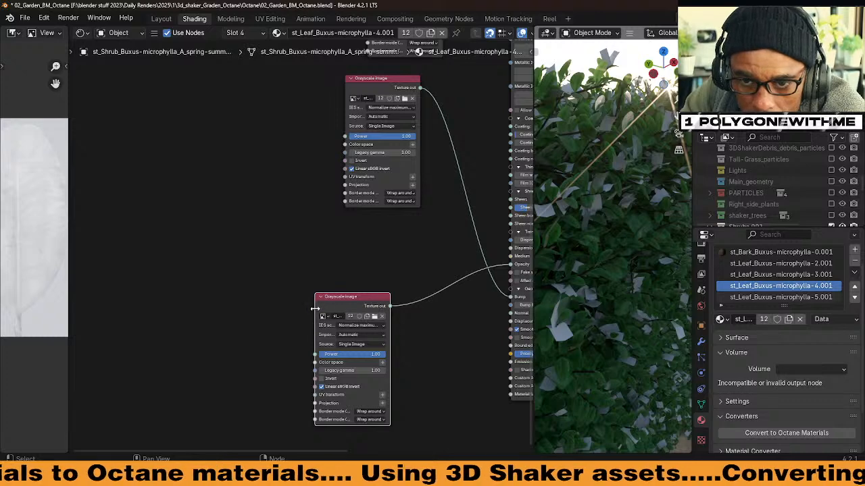
{"action": "left_click_drag", "start_coordinate": [315, 309], "coordinate": [212, 304]}
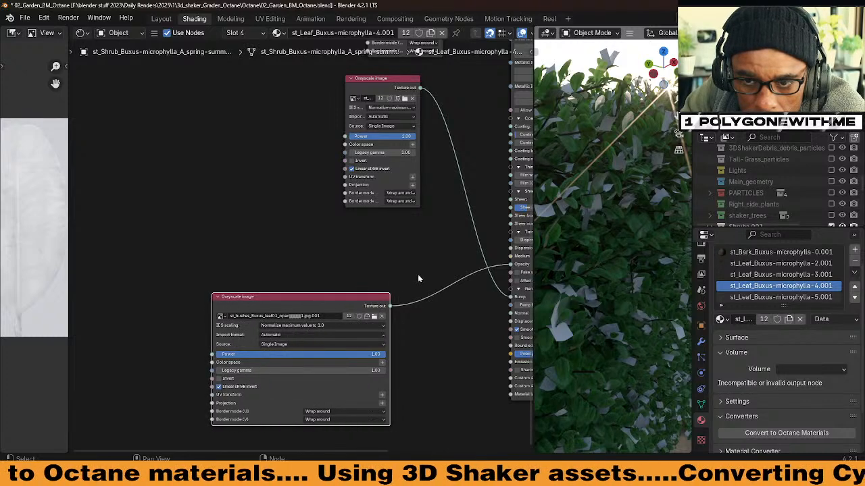
Step: Examine the RGB image and both grayscale image nodes and their links in the st_Leaf_Buxus-microphylla-4.001 material
{"action": "left_click", "coordinate": [364, 80]}
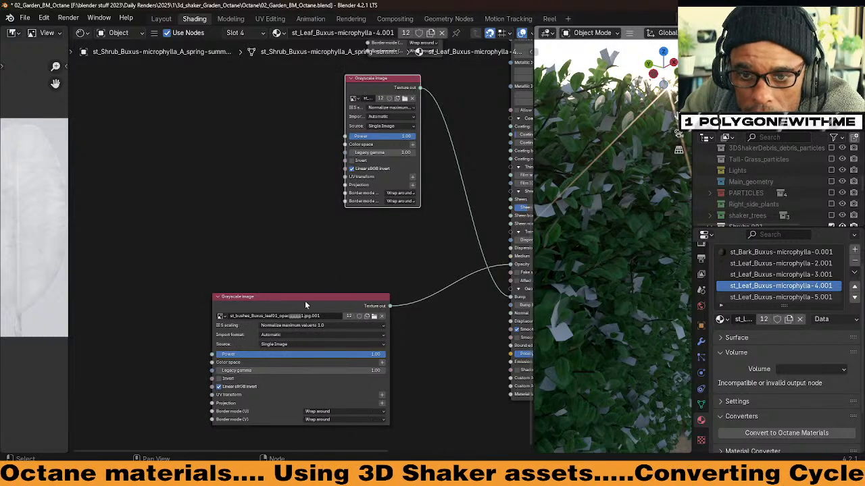
{"action": "middle_click_drag", "start_coordinate": [311, 301], "coordinate": [344, 295]}
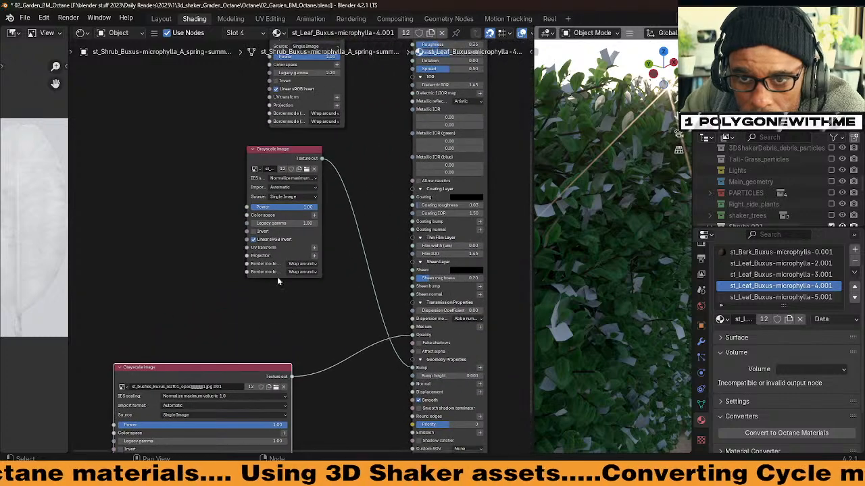
{"action": "left_click", "coordinate": [288, 155]}
{"action": "middle_click_drag", "start_coordinate": [340, 297], "coordinate": [332, 380]}
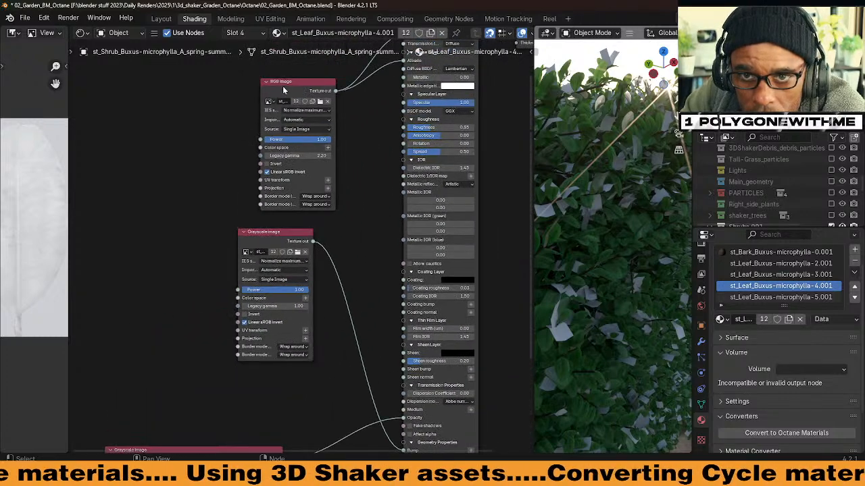
{"action": "left_click", "coordinate": [276, 242]}
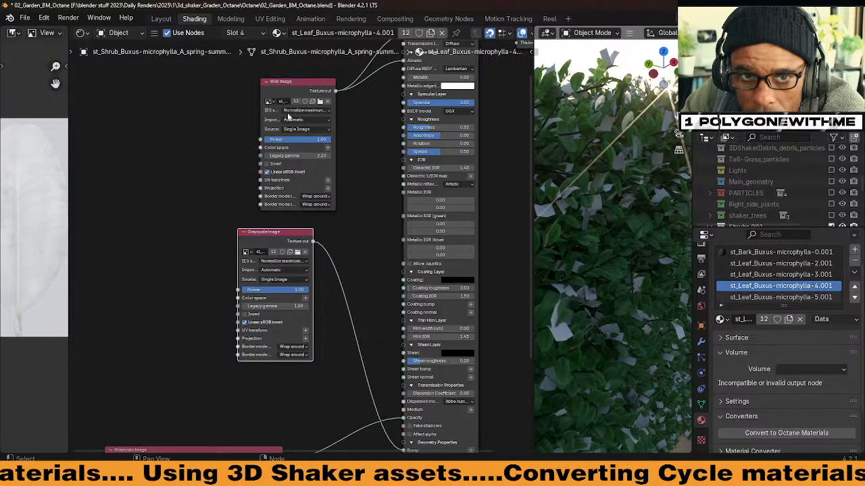
{"action": "left_click", "coordinate": [285, 88]}
{"action": "middle_click_drag", "start_coordinate": [359, 342], "coordinate": [377, 221]}
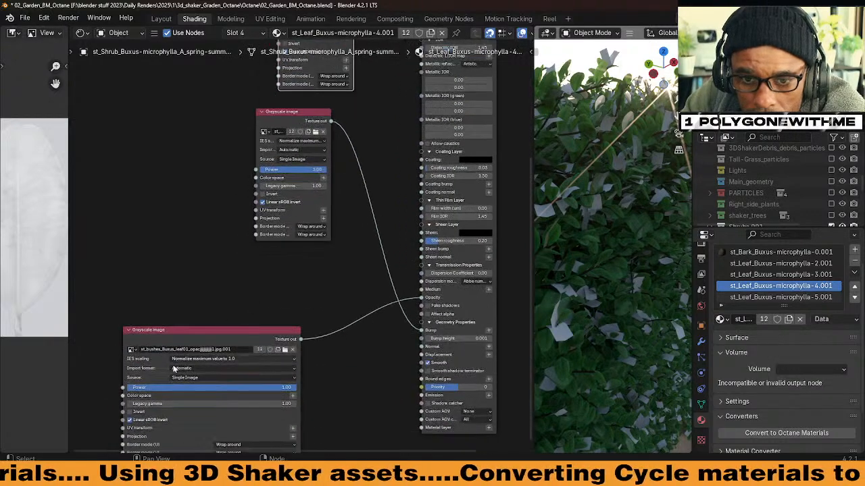
{"action": "middle_click_drag", "start_coordinate": [231, 349], "coordinate": [199, 361]}
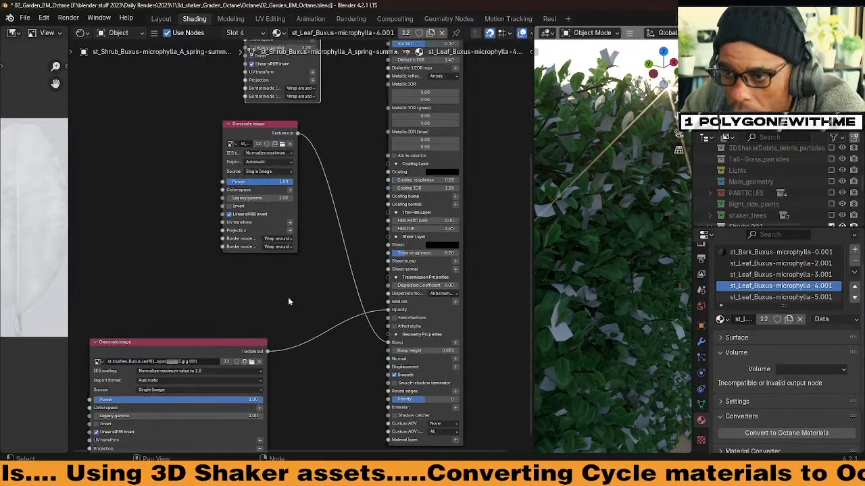
Step: Switch to the st_Leaf_Buxus-microphylla-3.001 slot and widen the Opacity grayscale image node to read its full image name
{"action": "left_click", "coordinate": [783, 275]}
{"action": "middle_click_drag", "start_coordinate": [146, 370], "coordinate": [174, 437]}
{"action": "scroll", "coordinate": [190, 297], "scroll_direction": "up", "scroll_amount": 2}
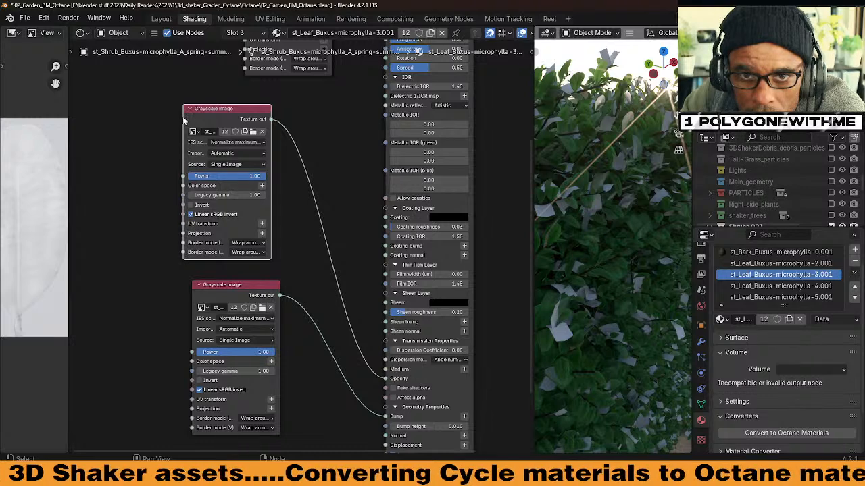
{"action": "left_click_drag", "start_coordinate": [184, 121], "coordinate": [72, 122]}
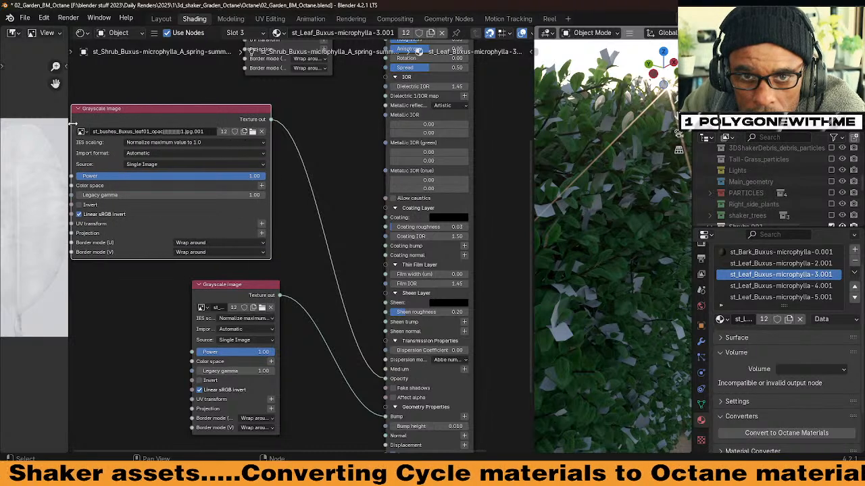
Step: Switch to the st_Leaf_Buxus-microphylla-2.001 slot and widen the Opacity grayscale image node to read its full image name
{"action": "left_click", "coordinate": [781, 263]}
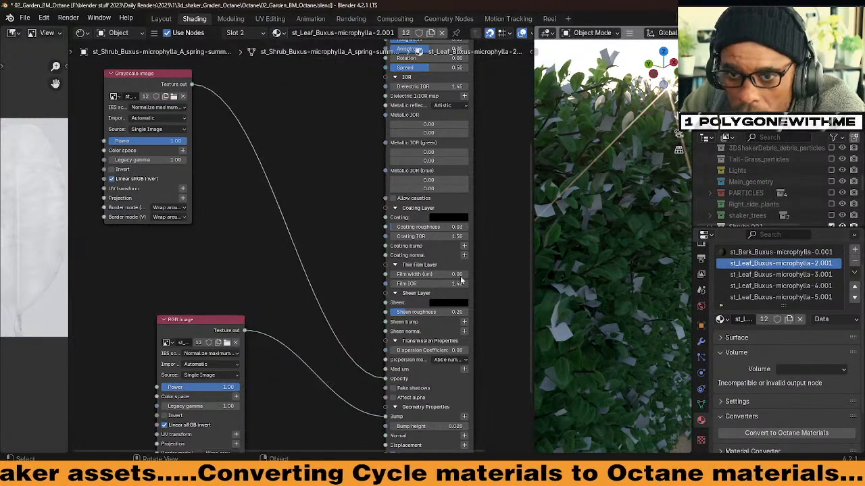
{"action": "middle_click_drag", "start_coordinate": [250, 256], "coordinate": [324, 312]}
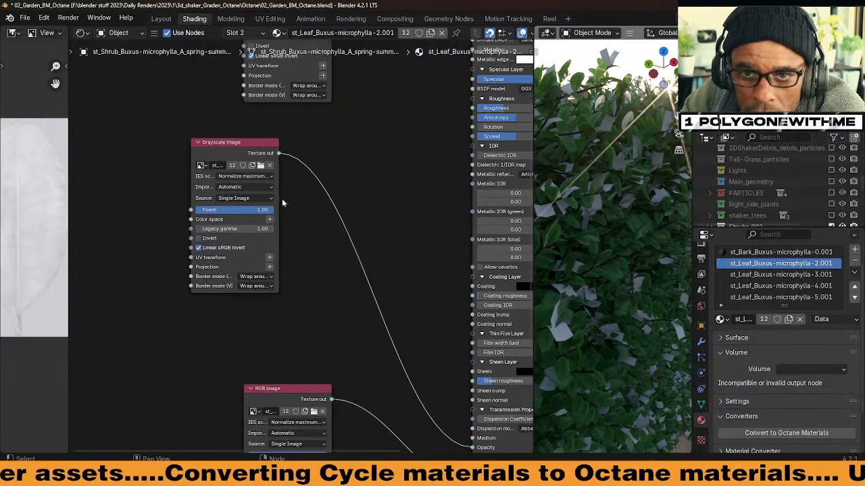
{"action": "left_click", "coordinate": [246, 147]}
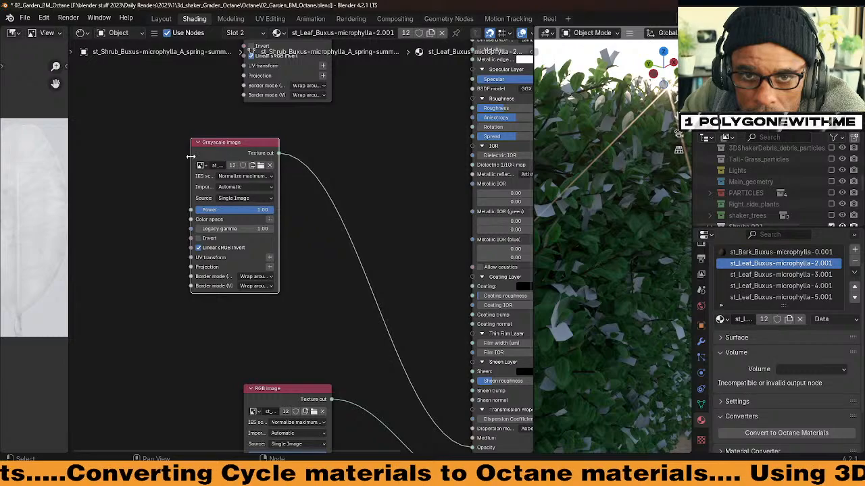
{"action": "left_click_drag", "start_coordinate": [192, 164], "coordinate": [94, 165]}
{"action": "middle_click_drag", "start_coordinate": [348, 386], "coordinate": [331, 344]}
Step: Switch to the st_Bark_Buxus-microphylla-0.001 material slot and enlarge the 3D viewport to inspect the rendered leaves
{"action": "left_click", "coordinate": [776, 252]}
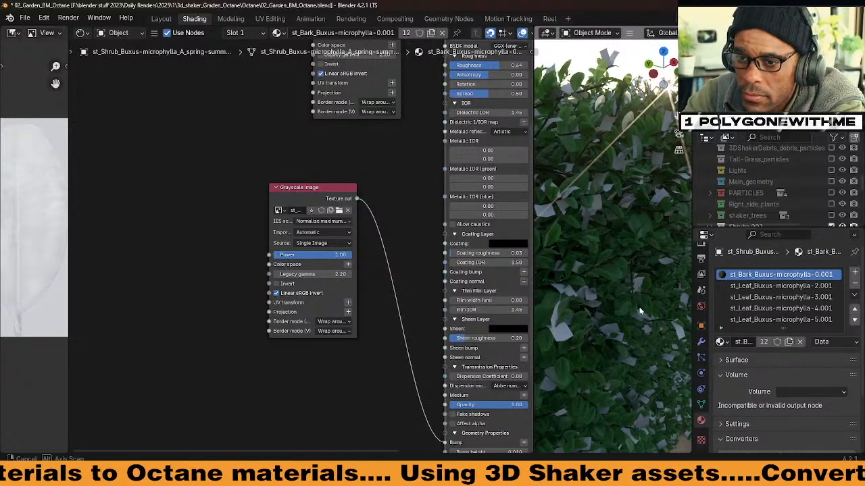
{"action": "middle_click_drag", "start_coordinate": [639, 306], "coordinate": [604, 324]}
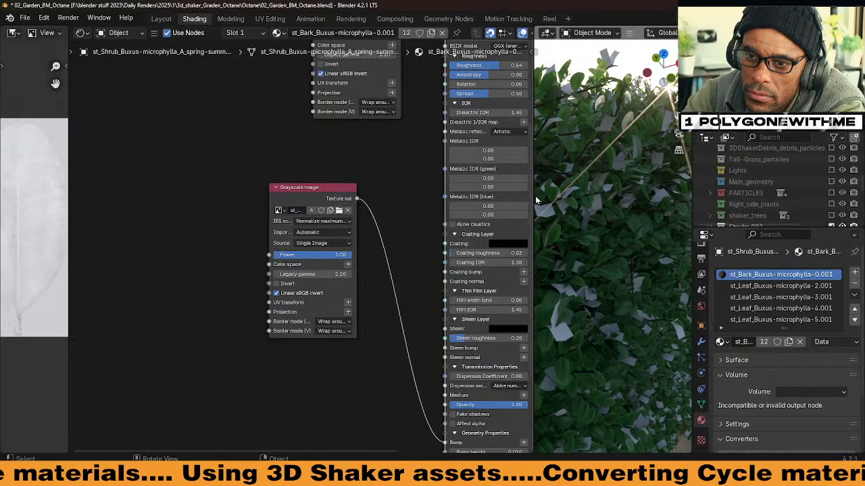
{"action": "left_click_drag", "start_coordinate": [532, 196], "coordinate": [427, 233]}
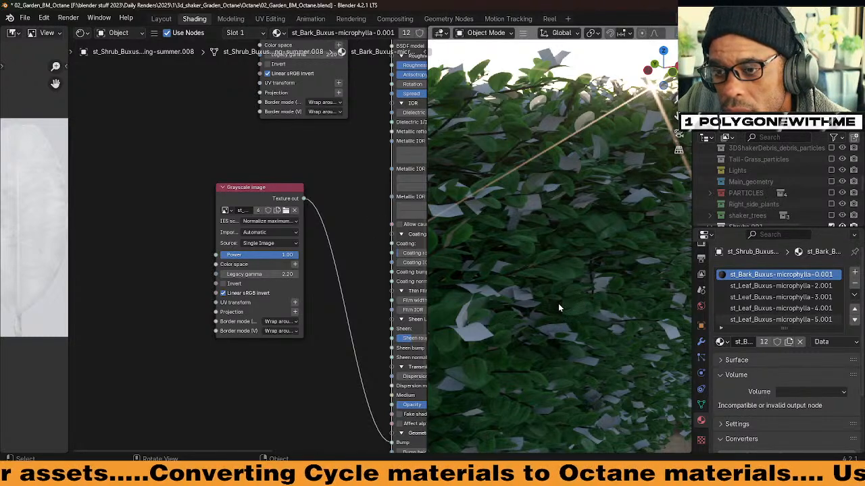
{"action": "scroll", "coordinate": [629, 32], "scroll_direction": "down", "scroll_amount": 5}
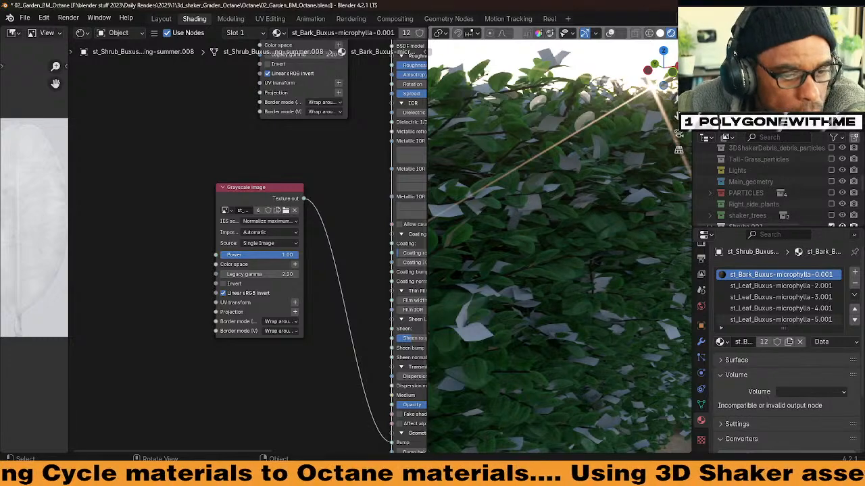
Step: Try to save the garden scene file
{"action": "key", "text": "ctrl+s"}
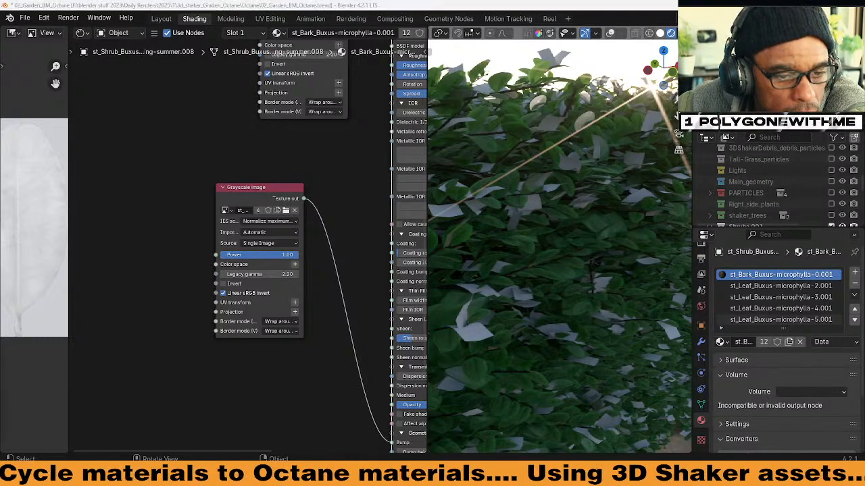
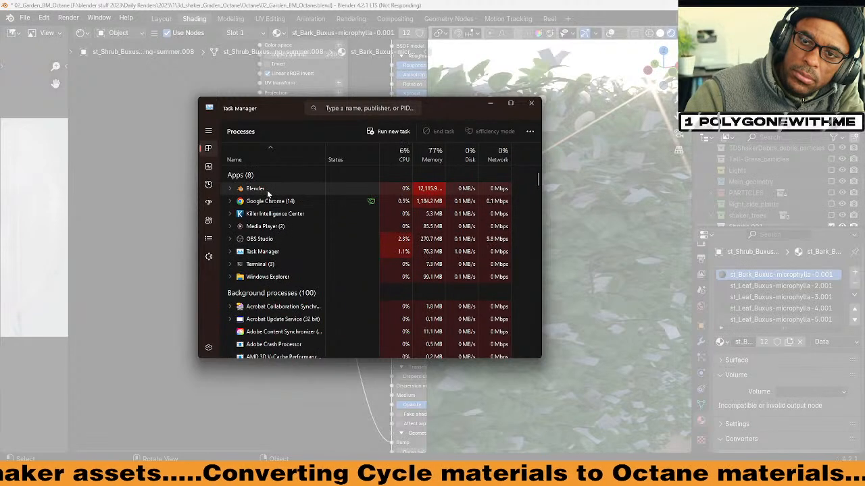
Step: End the unresponsive Blender process in Task Manager and close Task Manager
{"action": "left_click", "coordinate": [268, 192]}
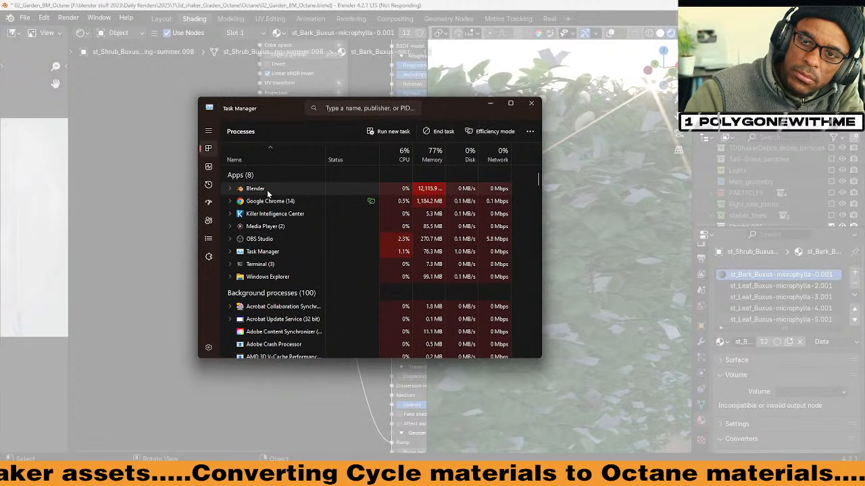
{"action": "left_click", "coordinate": [440, 132]}
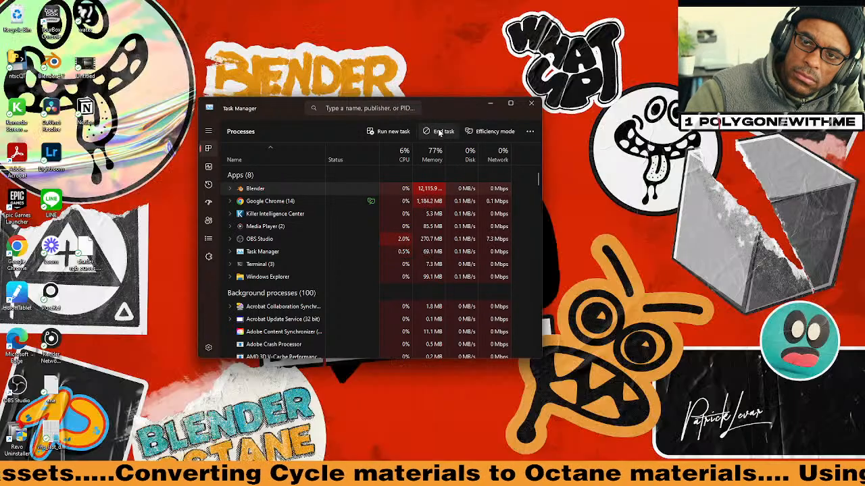
{"action": "left_click", "coordinate": [530, 106]}
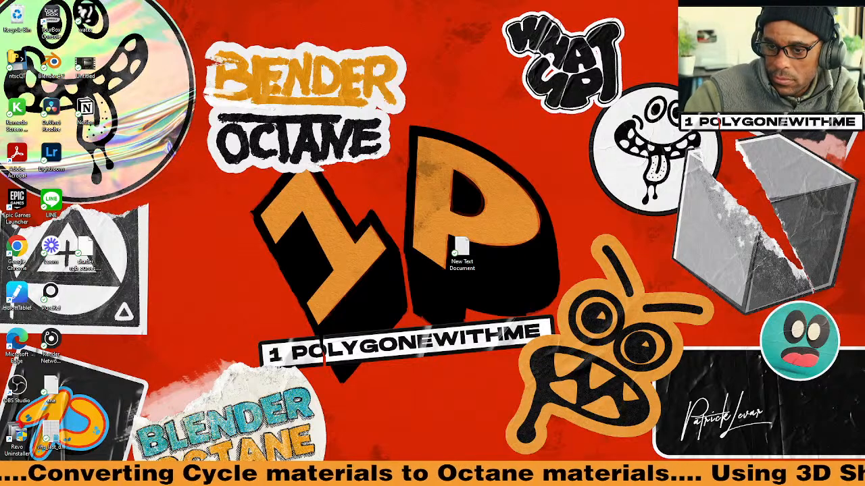
{"action": "left_click", "coordinate": [721, 475]}
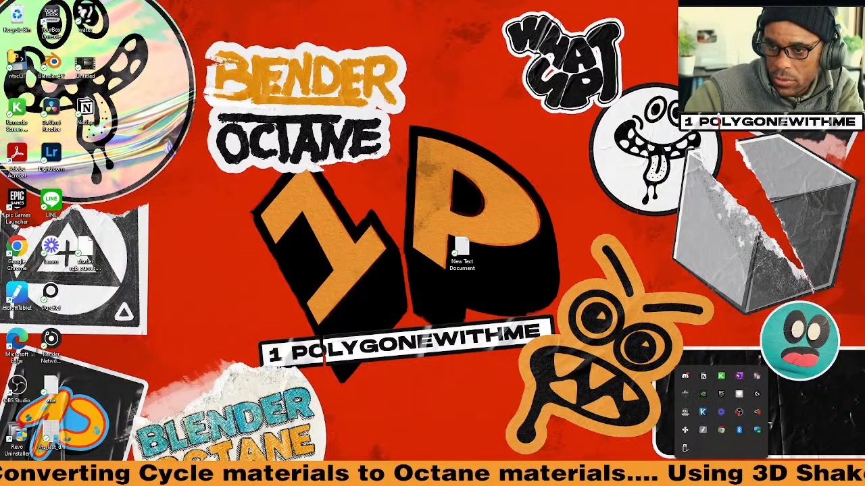
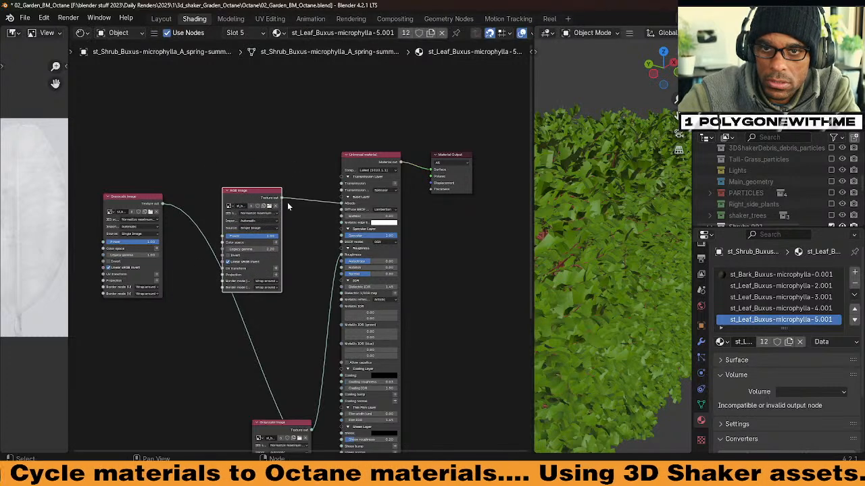
Step: Set the Universal material's transmission type to Diffuse and relink the lower grayscale image from Roughness to Bump
{"action": "left_click", "coordinate": [381, 190]}
{"action": "left_click", "coordinate": [395, 205]}
{"action": "middle_click_drag", "start_coordinate": [179, 433], "coordinate": [237, 320]}
{"action": "left_click_drag", "start_coordinate": [352, 315], "coordinate": [233, 326]}
{"action": "mouse_move", "coordinate": [269, 312]}
{"action": "right_mouse_down", "text": "ctrl"}
{"action": "mouse_move", "coordinate": [271, 334]}
{"action": "mouse_move", "coordinate": [420, 412]}
{"action": "right_mouse_up", "text": "ctrl"}
{"action": "scroll", "coordinate": [369, 443], "scroll_direction": "down", "scroll_amount": 5}
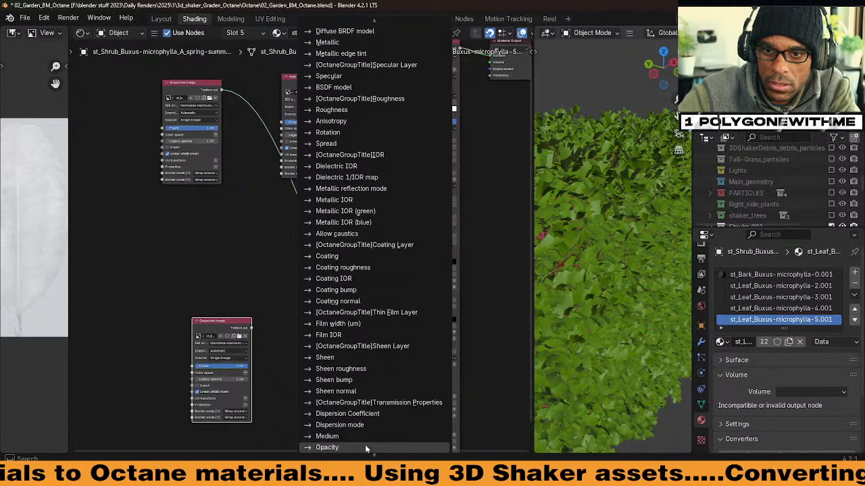
{"action": "scroll", "coordinate": [364, 444], "scroll_direction": "down", "scroll_amount": 8}
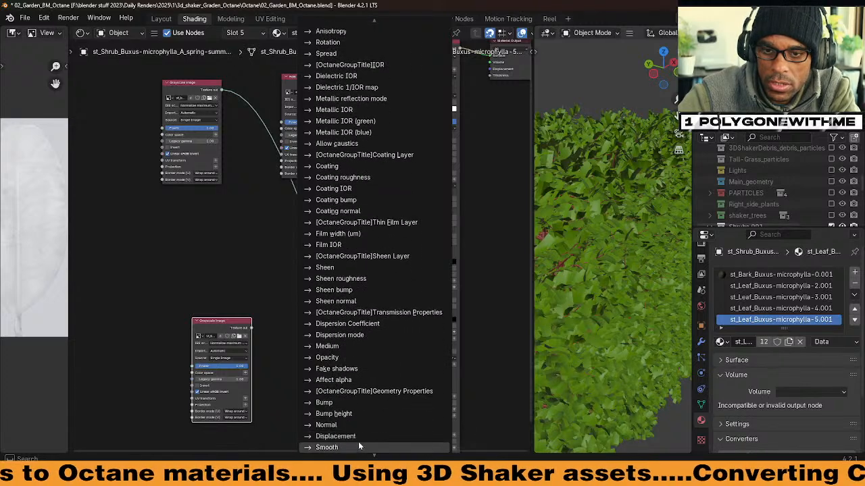
{"action": "left_click", "coordinate": [345, 400]}
{"action": "middle_click_drag", "start_coordinate": [345, 400], "coordinate": [305, 289]}
Step: Set the Universal material's bump height to 0.01
{"action": "left_click", "coordinate": [382, 311]}
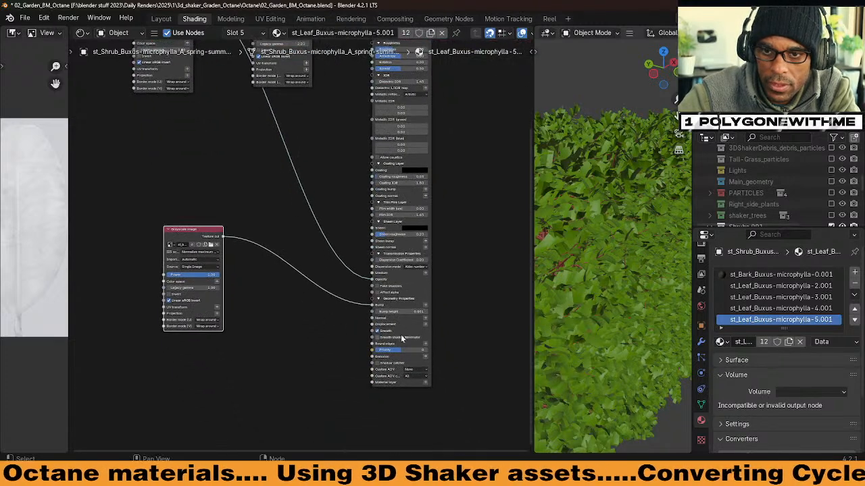
{"action": "type", "text": "0.01"}
{"action": "key", "text": "Return"}
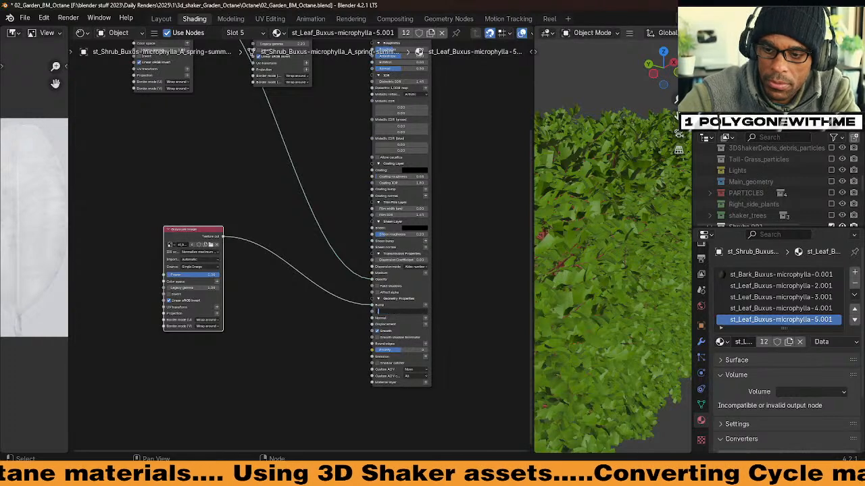
Step: Arrange the RGB image and the Opacity grayscale image in a column above the Bump grayscale image
{"action": "middle_click_drag", "start_coordinate": [196, 199], "coordinate": [242, 337]}
{"action": "left_click_drag", "start_coordinate": [223, 129], "coordinate": [259, 254]}
{"action": "left_click_drag", "start_coordinate": [341, 128], "coordinate": [251, 128]}
{"action": "scroll", "coordinate": [331, 278], "scroll_direction": "down", "scroll_amount": 2}
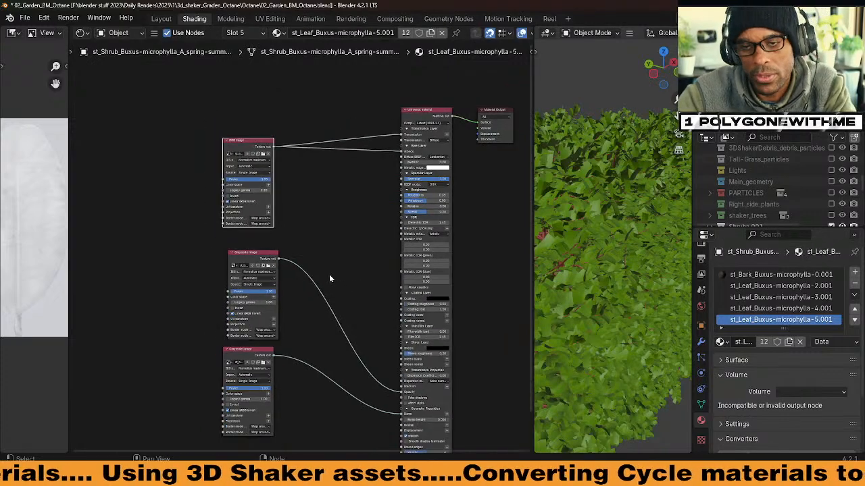
{"action": "middle_click_drag", "start_coordinate": [331, 278], "coordinate": [284, 230]}
{"action": "middle_click_drag", "start_coordinate": [426, 273], "coordinate": [413, 287]}
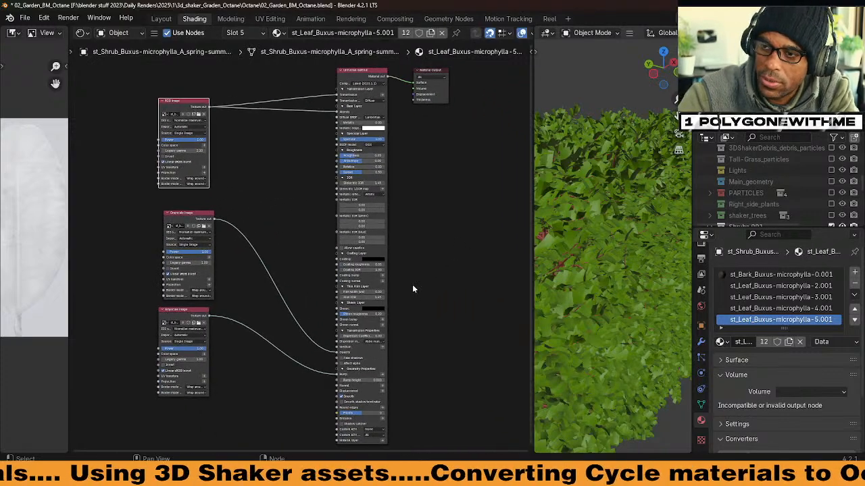
Step: Check the node setups of the leaf 4.001, 3.001 and 2.001 slots, ending on the st_Bark_Buxus-microphylla-0.001 slot
{"action": "left_click", "coordinate": [773, 307]}
{"action": "left_click", "coordinate": [777, 297]}
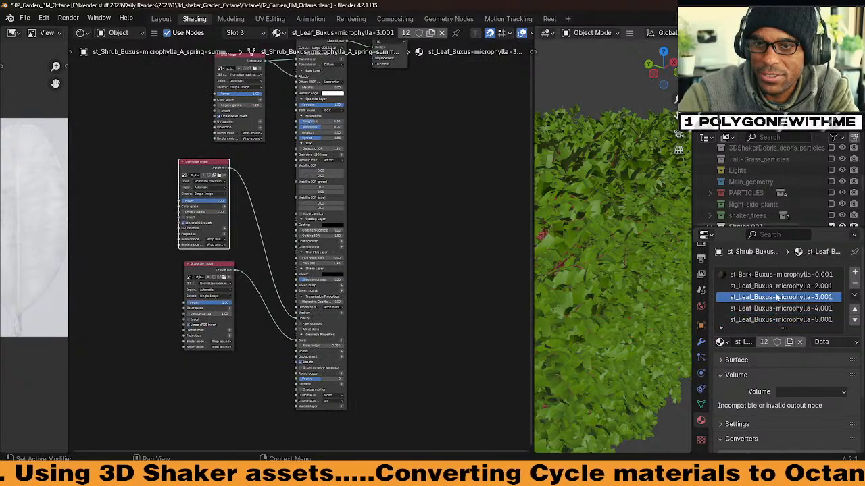
{"action": "left_click", "coordinate": [774, 285]}
{"action": "left_click", "coordinate": [776, 274]}
{"action": "middle_click_drag", "start_coordinate": [401, 203], "coordinate": [384, 259]}
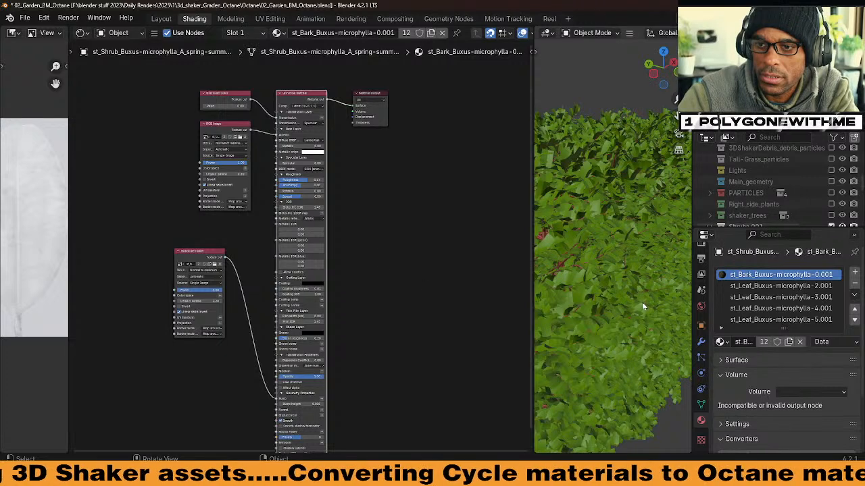
Step: Enlarge the 3D viewport and draw a render region over the middle of the whole hedge row
{"action": "scroll", "coordinate": [638, 301], "scroll_direction": "down", "scroll_amount": 8}
{"action": "scroll", "coordinate": [611, 283], "scroll_direction": "down", "scroll_amount": 3}
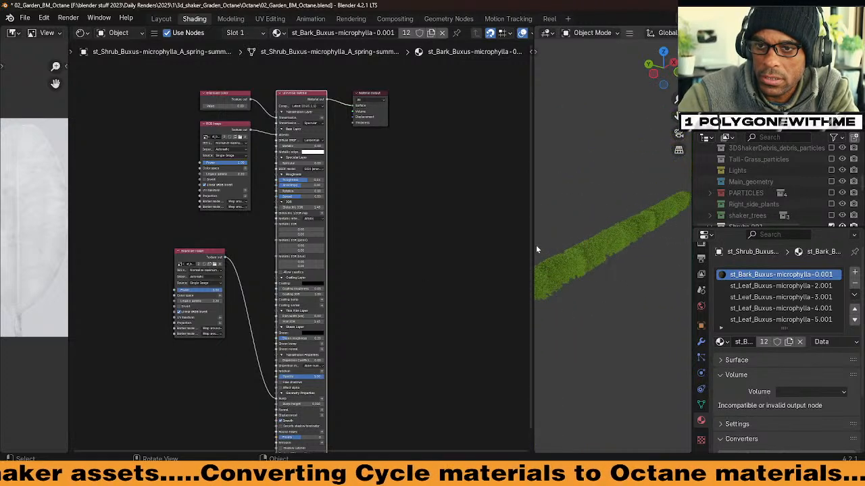
{"action": "left_click_drag", "start_coordinate": [533, 243], "coordinate": [312, 277]}
{"action": "middle_click_drag", "start_coordinate": [317, 277], "coordinate": [548, 273]}
{"action": "key", "text": "b"}
{"action": "mouse_move", "coordinate": [341, 177]}
{"action": "left_mouse_down"}
{"action": "mouse_move", "coordinate": [595, 407]}
{"action": "mouse_move", "coordinate": [564, 386]}
{"action": "left_mouse_up"}
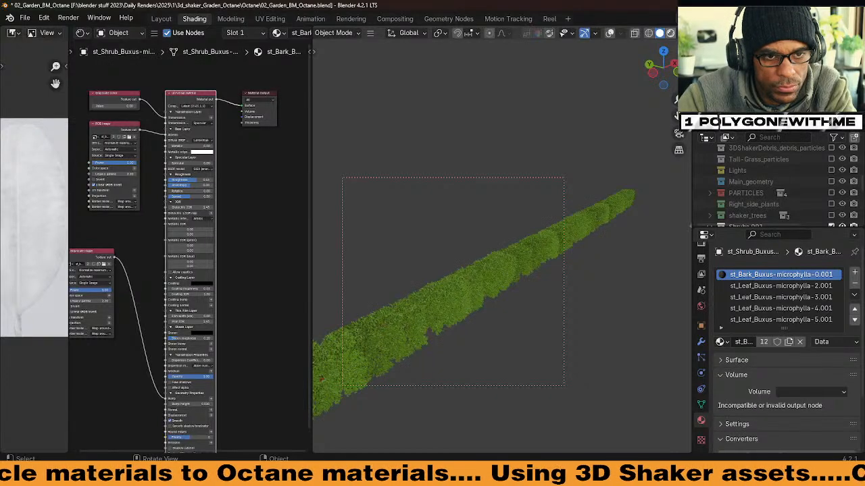
{"action": "key", "text": "super+d"}
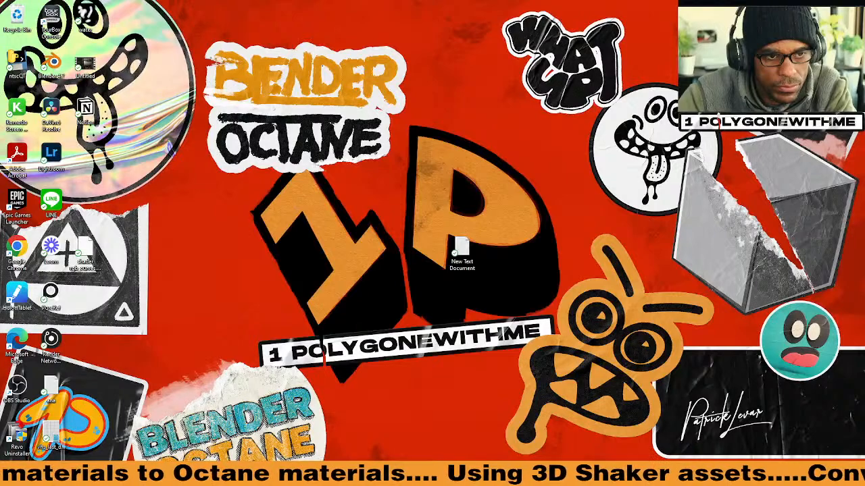
{"action": "key", "text": "super+d"}
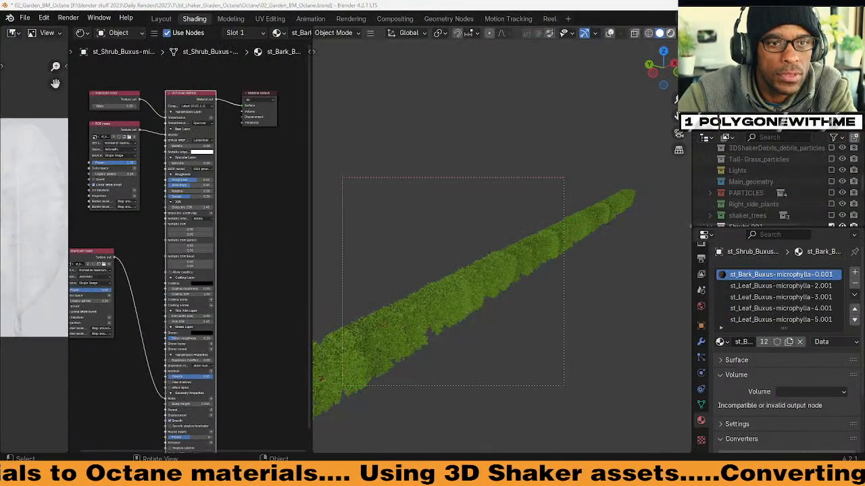
Step: Switch the 3D viewport to Rendered shading
{"action": "left_click", "coordinate": [670, 34]}
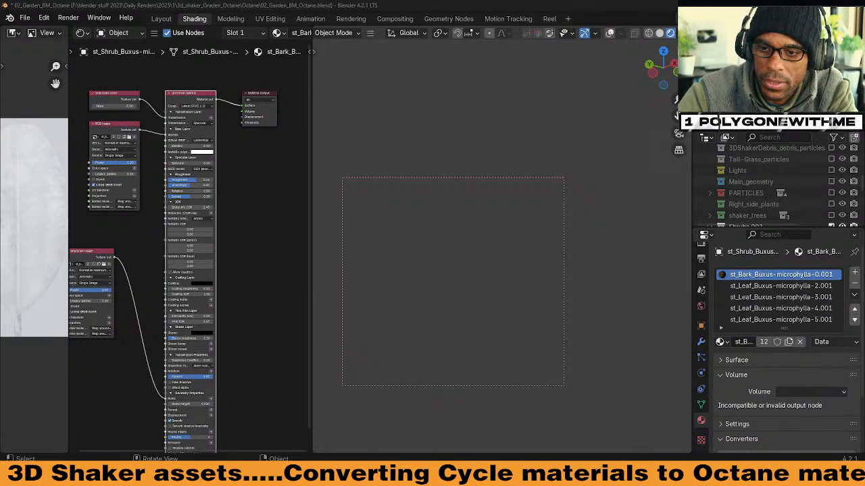
Step: Inspect the rendered hedge row close up and from several angles, and return the 3D viewport to Solid shading
{"action": "mouse_move", "coordinate": [392, 475]}
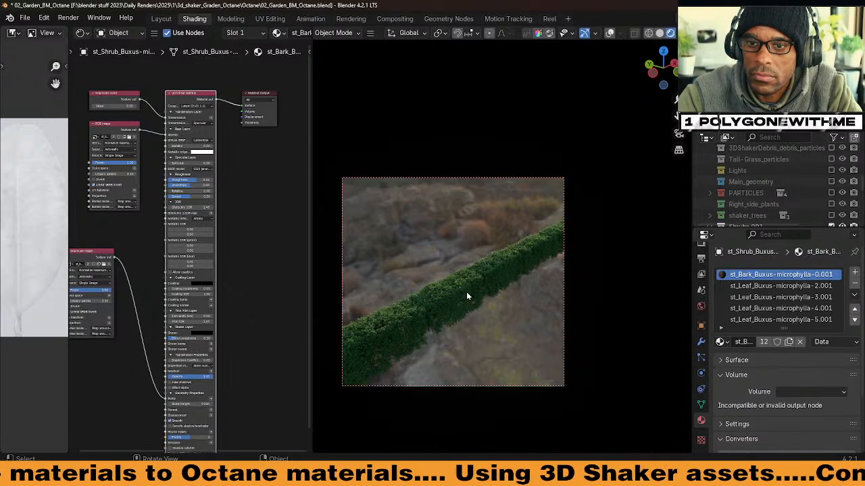
{"action": "mouse_move", "coordinate": [463, 298]}
{"action": "middle_mouse_down"}
{"action": "mouse_move", "coordinate": [460, 313]}
{"action": "mouse_move", "coordinate": [442, 289]}
{"action": "mouse_move", "coordinate": [459, 283]}
{"action": "mouse_move", "coordinate": [487, 301]}
{"action": "mouse_move", "coordinate": [475, 293]}
{"action": "middle_mouse_up"}
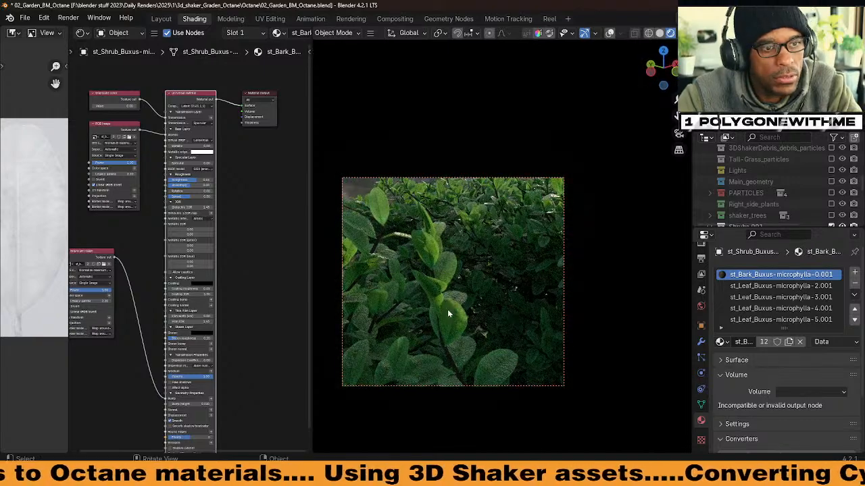
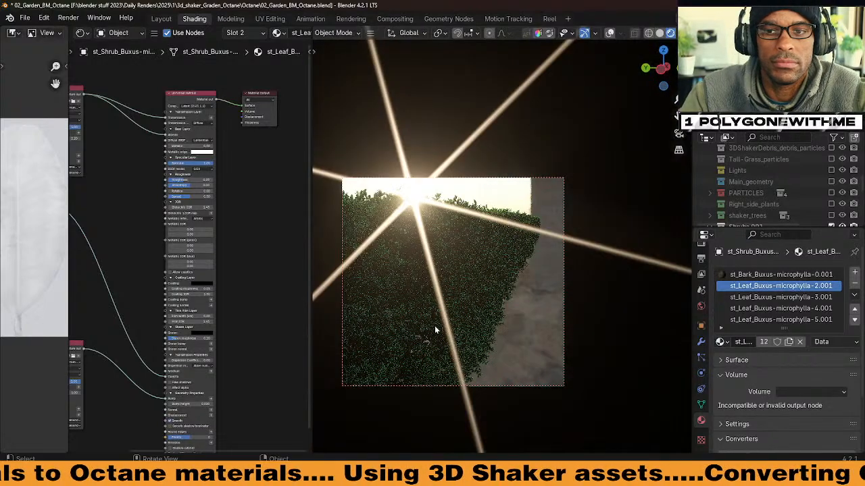
{"action": "middle_click_drag", "start_coordinate": [467, 253], "coordinate": [471, 284]}
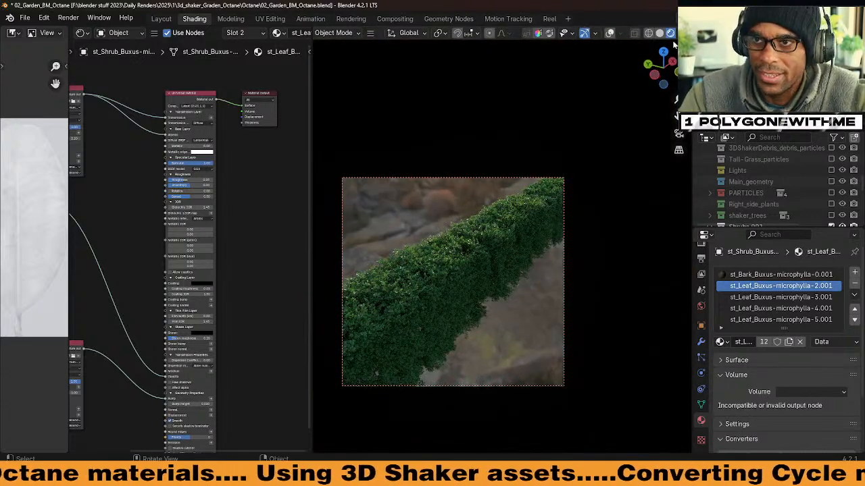
{"action": "key", "text": "z"}
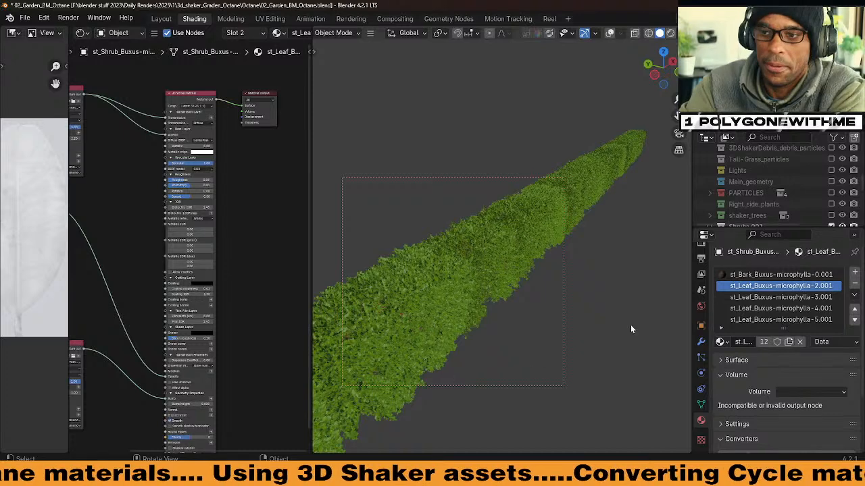
Step: Exclude the Shrubs.001 collection from the view layer
{"action": "scroll", "coordinate": [574, 291], "scroll_direction": "down", "scroll_amount": 5}
{"action": "scroll", "coordinate": [545, 296], "scroll_direction": "down", "scroll_amount": 3}
{"action": "scroll", "coordinate": [542, 299], "scroll_direction": "up", "scroll_amount": 3}
{"action": "scroll", "coordinate": [784, 162], "scroll_direction": "down", "scroll_amount": 2}
{"action": "scroll", "coordinate": [784, 189], "scroll_direction": "down", "scroll_amount": 4}
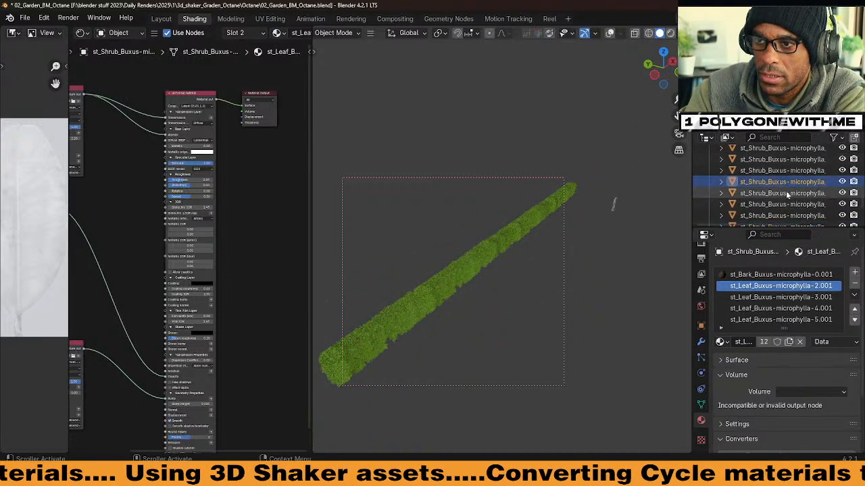
{"action": "scroll", "coordinate": [780, 213], "scroll_direction": "up", "scroll_amount": 4}
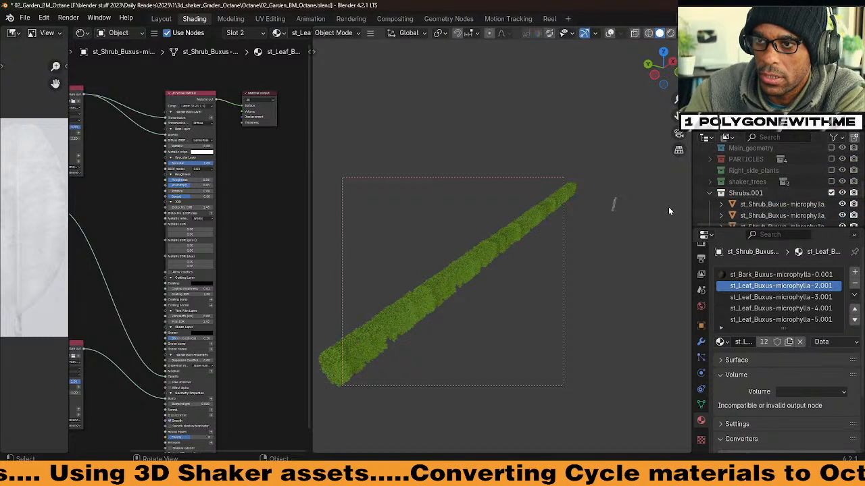
{"action": "left_click", "coordinate": [831, 192]}
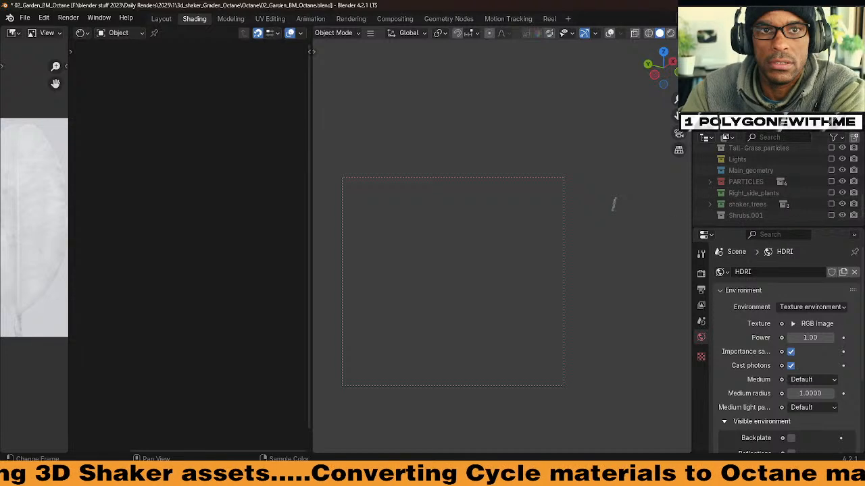
Step: Save the blend file, resume the music in Media Player and return to Blender
{"action": "left_click", "coordinate": [24, 18]}
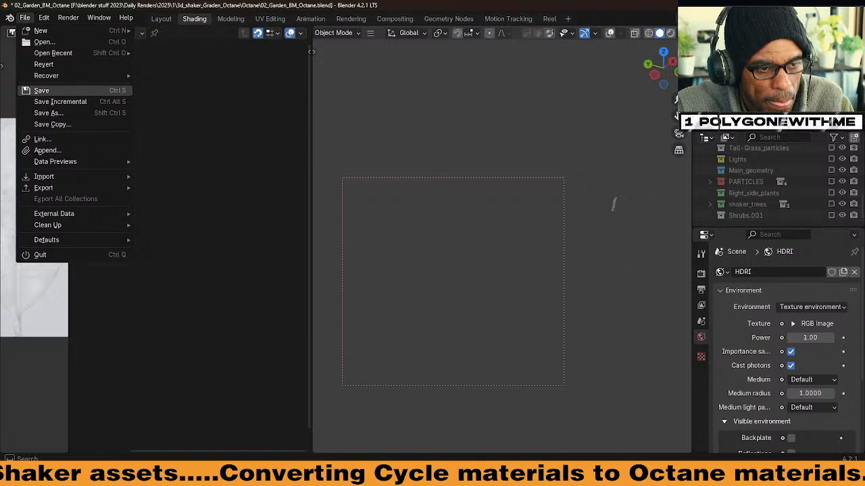
{"action": "key", "text": "alt+Tab"}
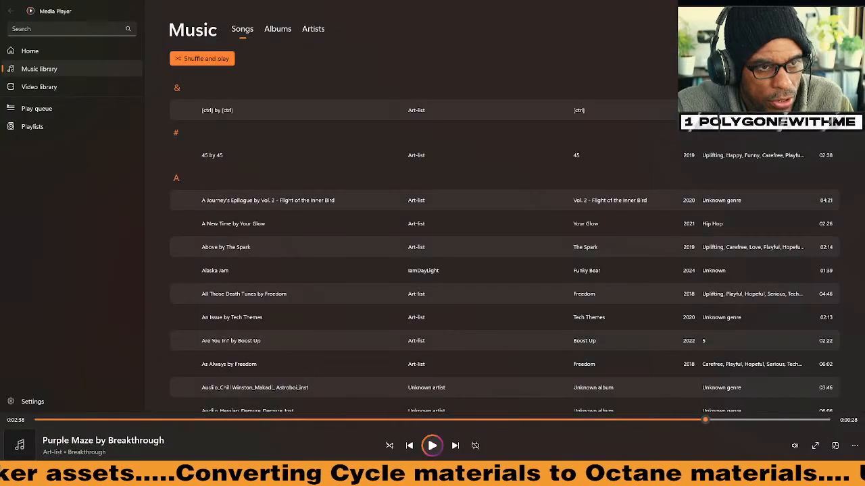
{"action": "left_click", "coordinate": [423, 446]}
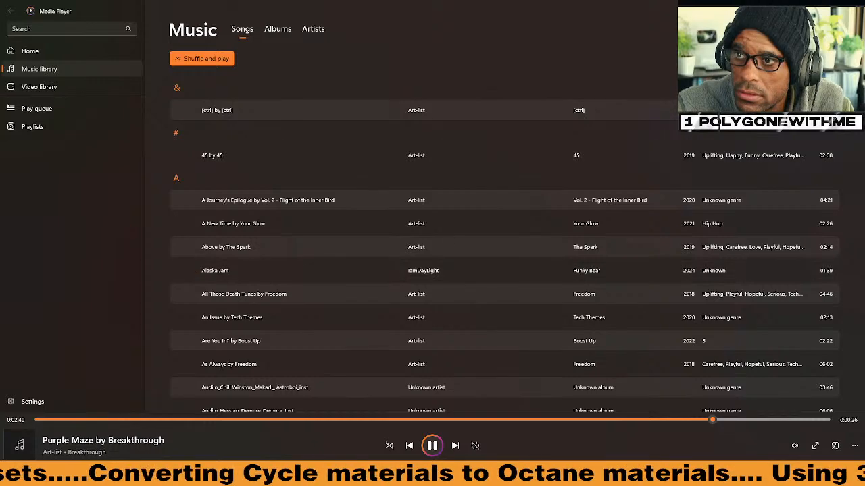
{"action": "key", "text": "alt+Tab"}
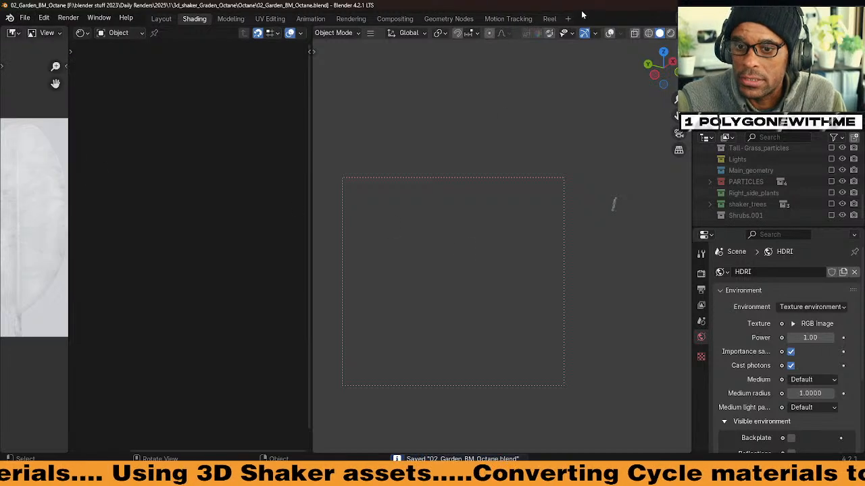
Step: Examine the GPU and memory usage information in Octane's Device Preferences in the render settings, and close the dialog
{"action": "left_click", "coordinate": [701, 273]}
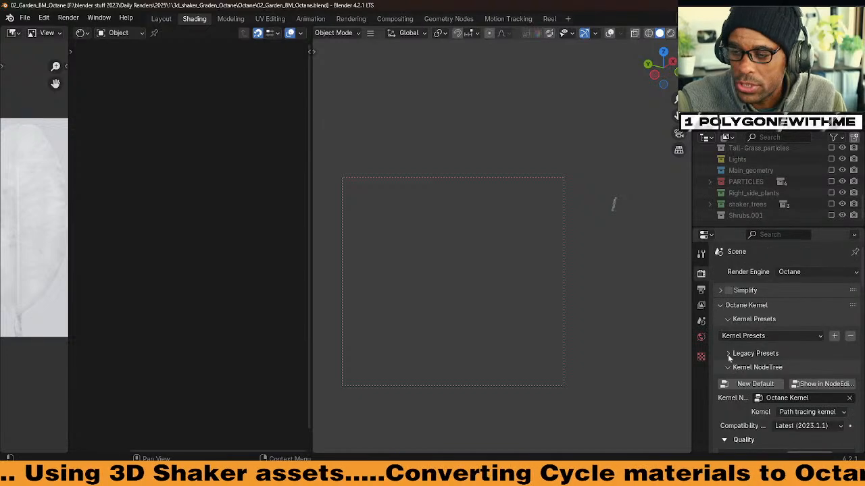
{"action": "scroll", "coordinate": [735, 344], "scroll_direction": "down", "scroll_amount": 8}
{"action": "scroll", "coordinate": [736, 345], "scroll_direction": "down", "scroll_amount": 15}
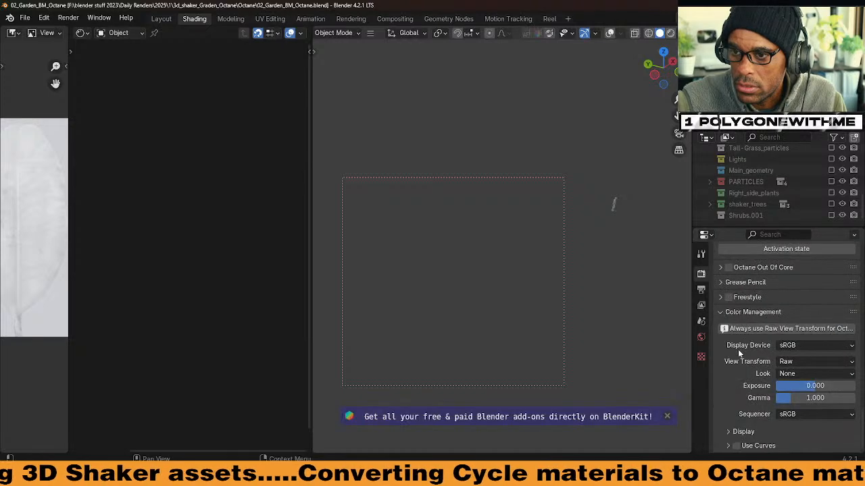
{"action": "scroll", "coordinate": [737, 298], "scroll_direction": "up", "scroll_amount": 3}
{"action": "scroll", "coordinate": [736, 292], "scroll_direction": "up", "scroll_amount": 3}
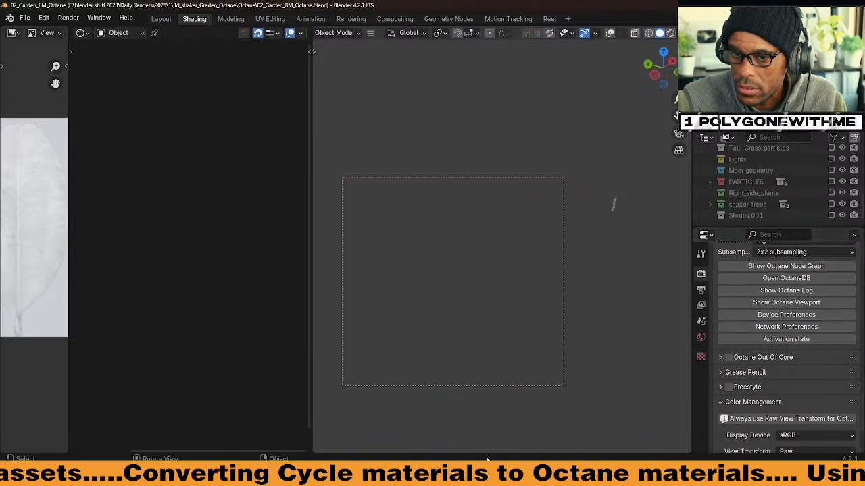
{"action": "left_click", "coordinate": [765, 315]}
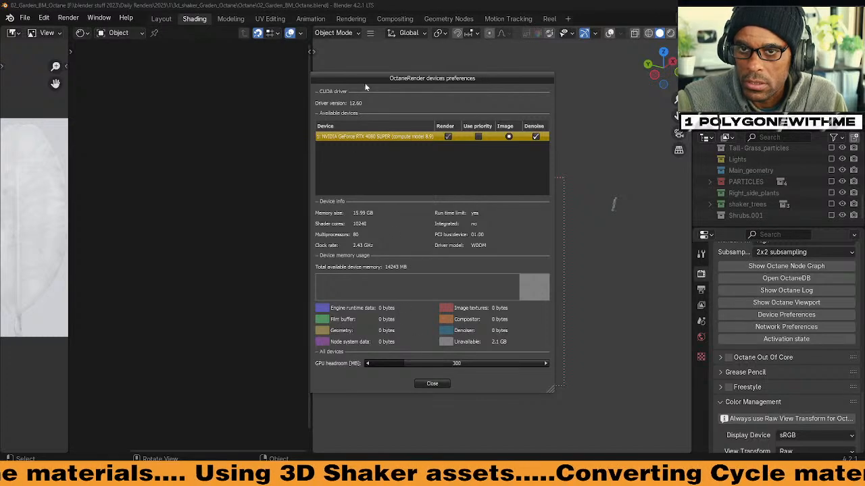
{"action": "left_click_drag", "start_coordinate": [365, 86], "coordinate": [397, 93]}
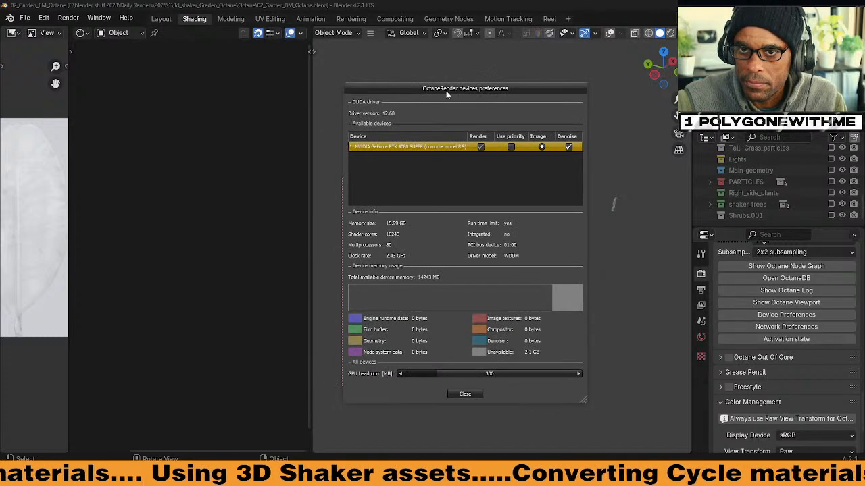
{"action": "left_click_drag", "start_coordinate": [457, 88], "coordinate": [417, 64]}
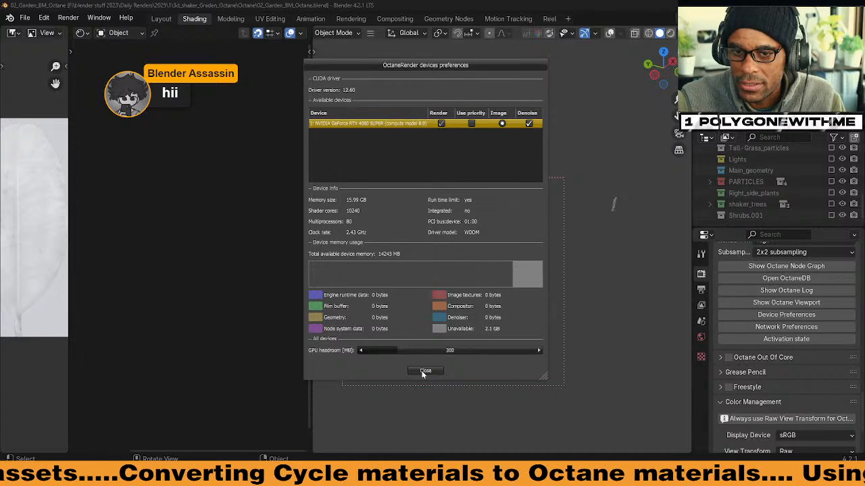
{"action": "left_click_drag", "start_coordinate": [447, 70], "coordinate": [229, 80]}
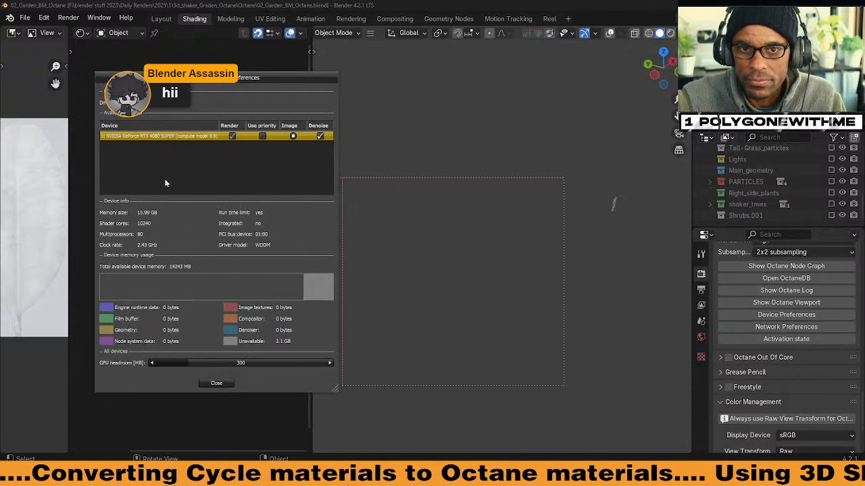
{"action": "left_click", "coordinate": [216, 383]}
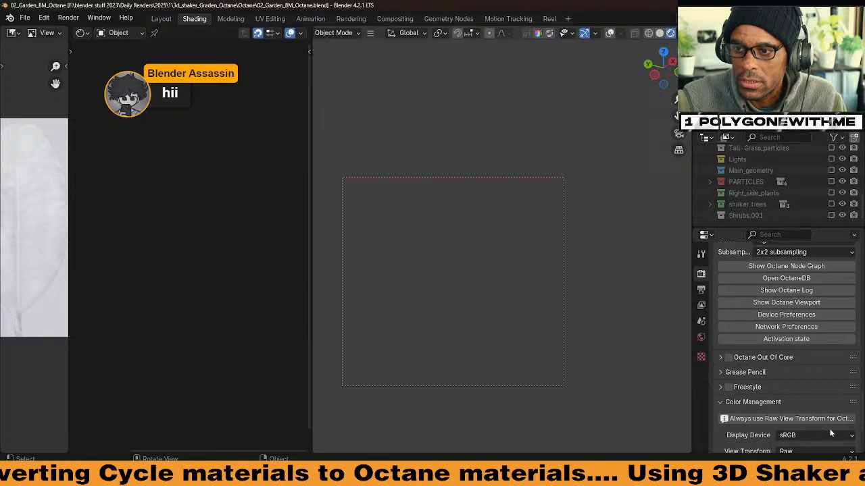
Step: Try to show the Octane viewport, and restart the Rendered preview with viewport overlays turned on
{"action": "left_click", "coordinate": [744, 302]}
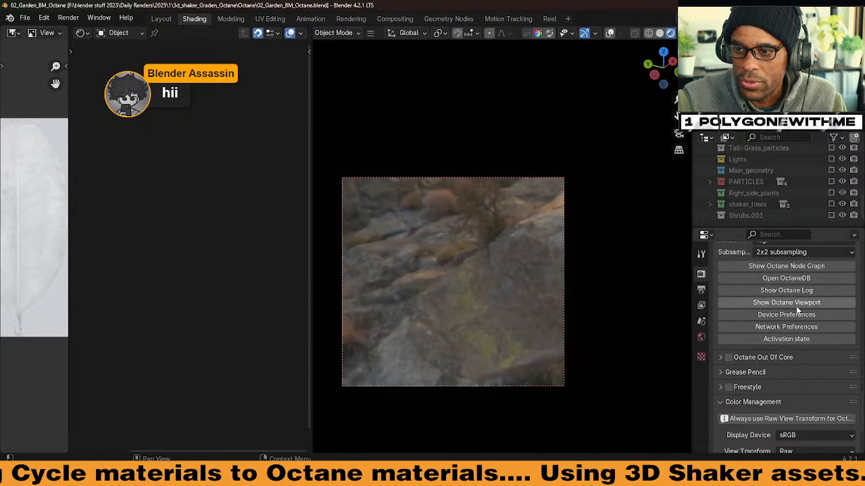
{"action": "left_click", "coordinate": [659, 33]}
{"action": "left_click", "coordinate": [648, 33]}
{"action": "left_click", "coordinate": [670, 32]}
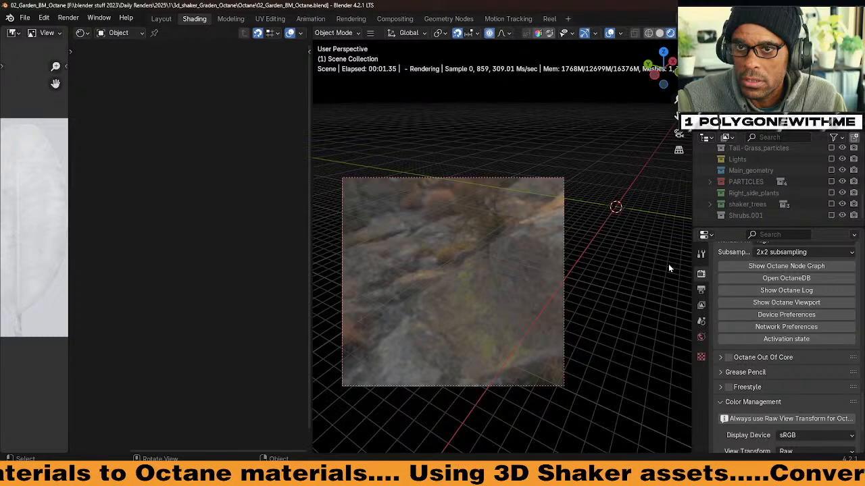
{"action": "left_click", "coordinate": [649, 33]}
{"action": "left_click", "coordinate": [670, 33]}
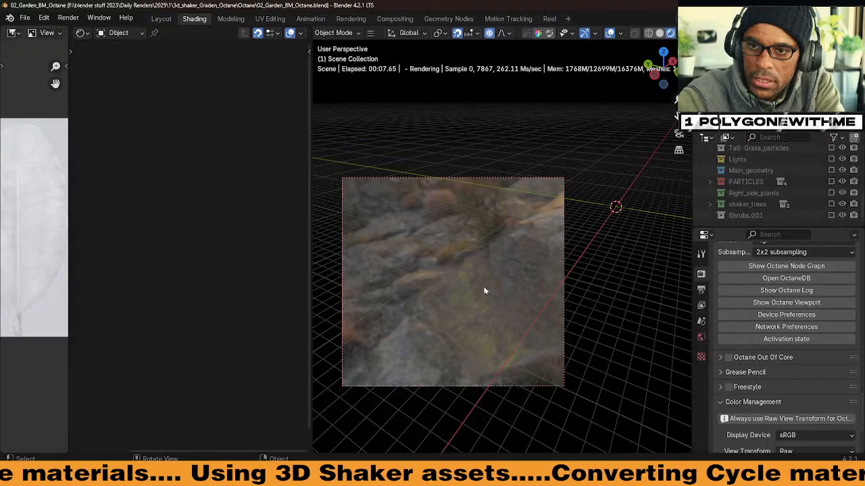
Step: Check the render memory statistics by switching between Wireframe, Rendered and Solid shading, ending in Solid
{"action": "key", "text": "z"}
{"action": "key", "text": "z"}
{"action": "key", "text": "shift+z"}
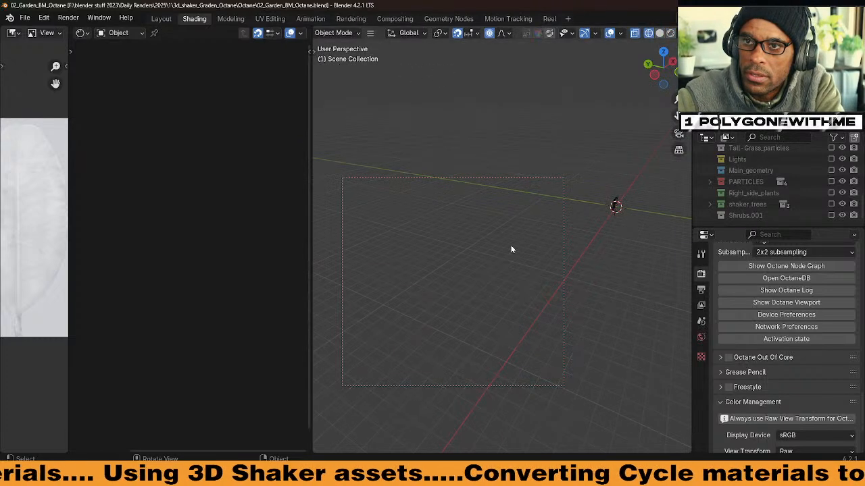
{"action": "left_click", "coordinate": [670, 33]}
{"action": "left_click", "coordinate": [660, 34]}
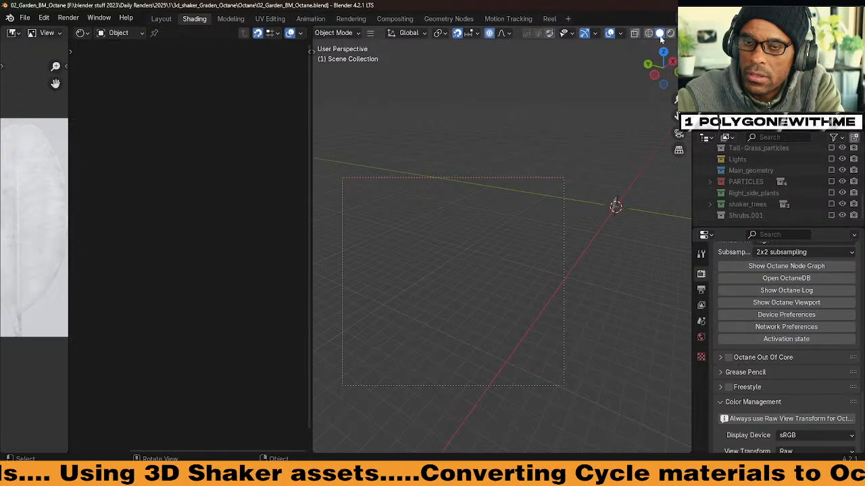
{"action": "left_click", "coordinate": [670, 33]}
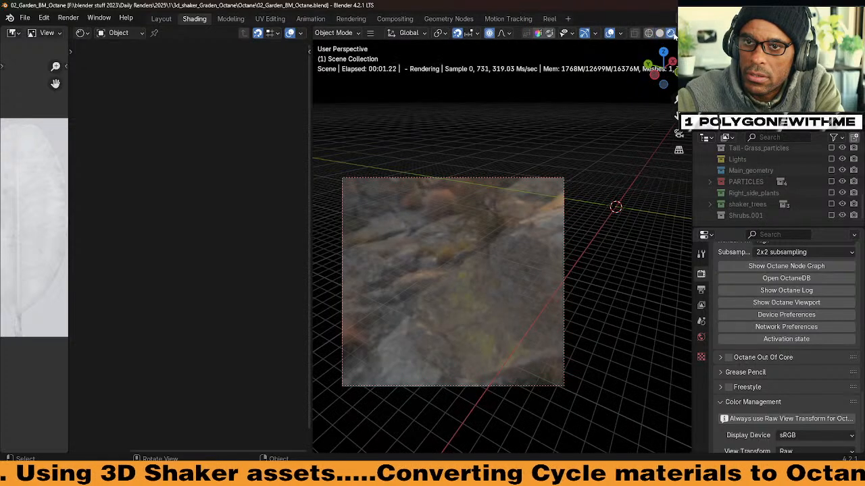
{"action": "left_click", "coordinate": [660, 34]}
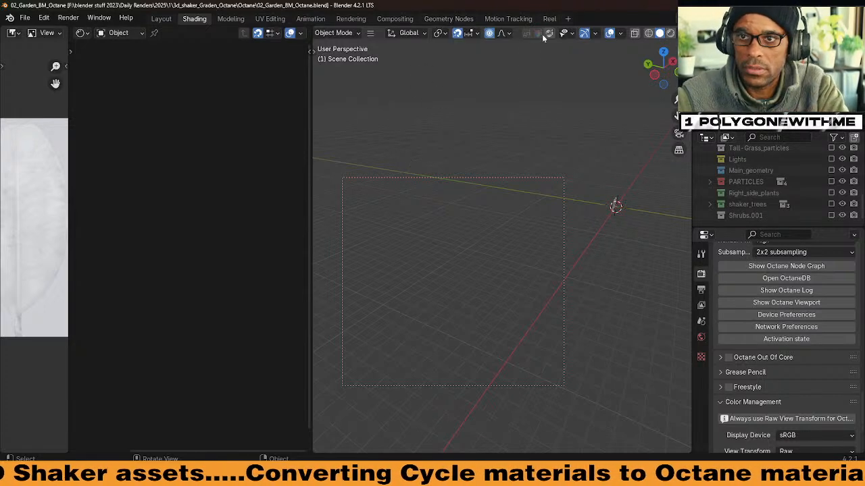
Step: Clear the render region from the 3D viewport
{"action": "middle_click_drag", "start_coordinate": [379, 211], "coordinate": [419, 191]}
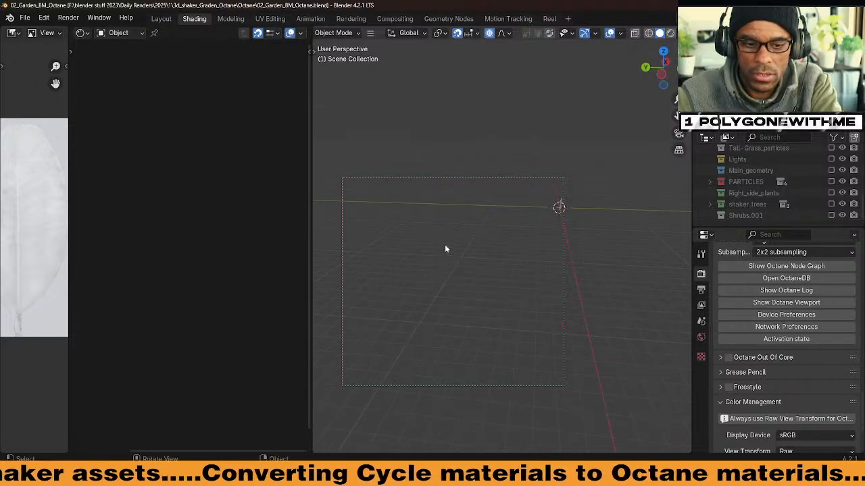
{"action": "key", "text": "ctrl+alt+b"}
{"action": "scroll", "coordinate": [521, 247], "scroll_direction": "down", "scroll_amount": 2}
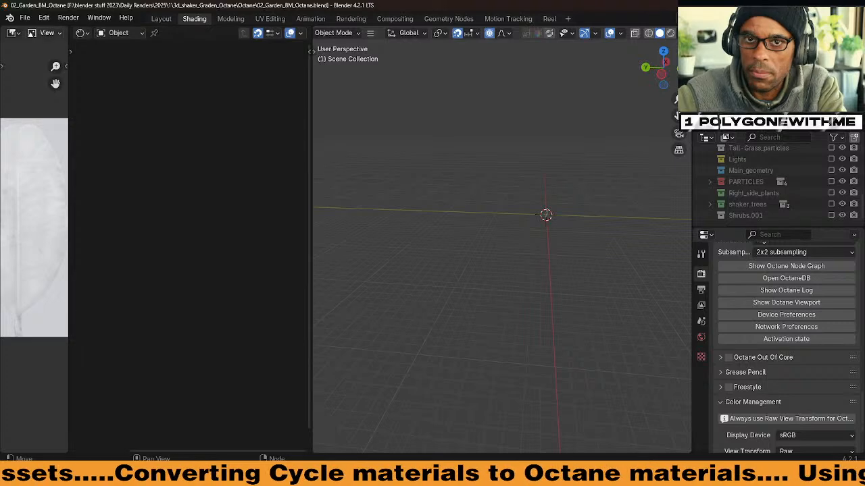
Step: Save the project as a new version named 03_Garden_BM_Octane.blend in the same folder
{"action": "left_click", "coordinate": [24, 18]}
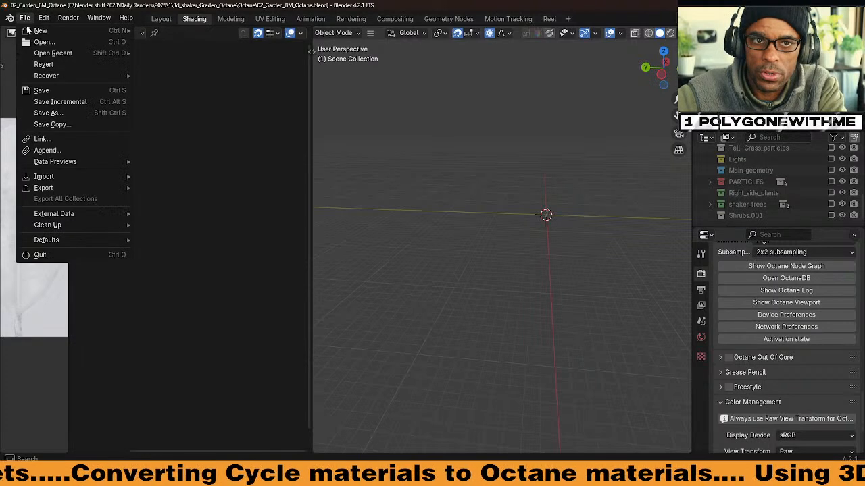
{"action": "left_click", "coordinate": [121, 115]}
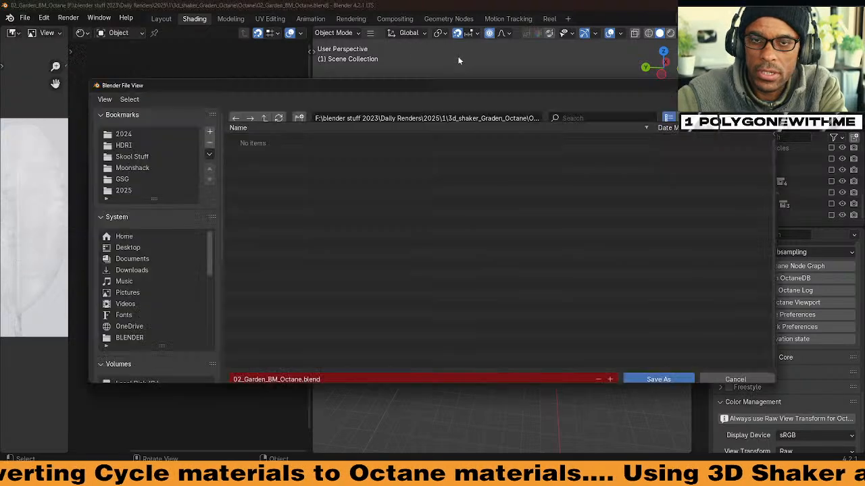
{"action": "left_click", "coordinate": [610, 372]}
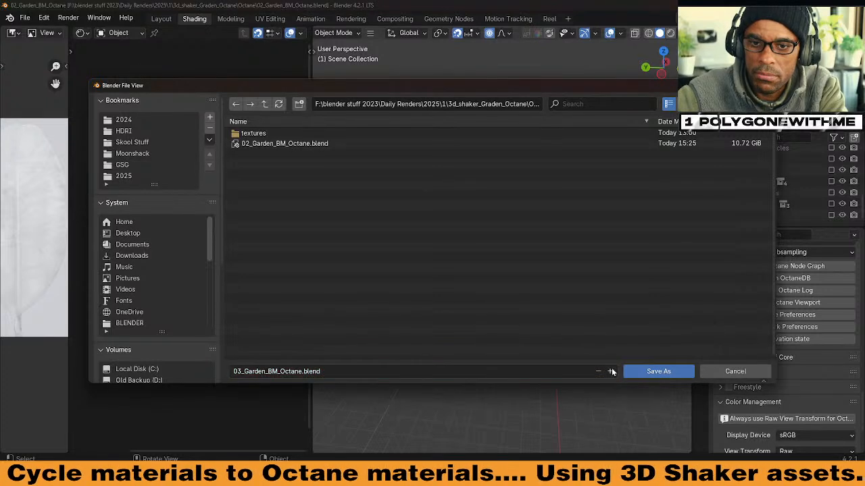
{"action": "left_click", "coordinate": [333, 371]}
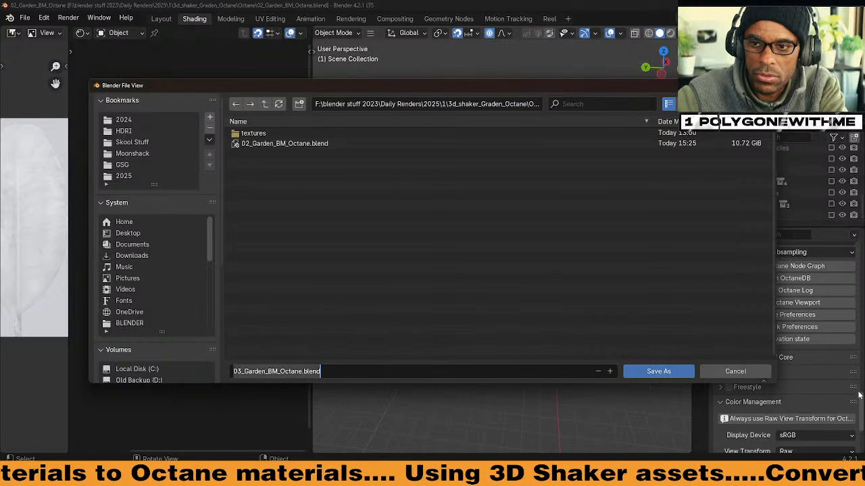
{"action": "left_click", "coordinate": [658, 371]}
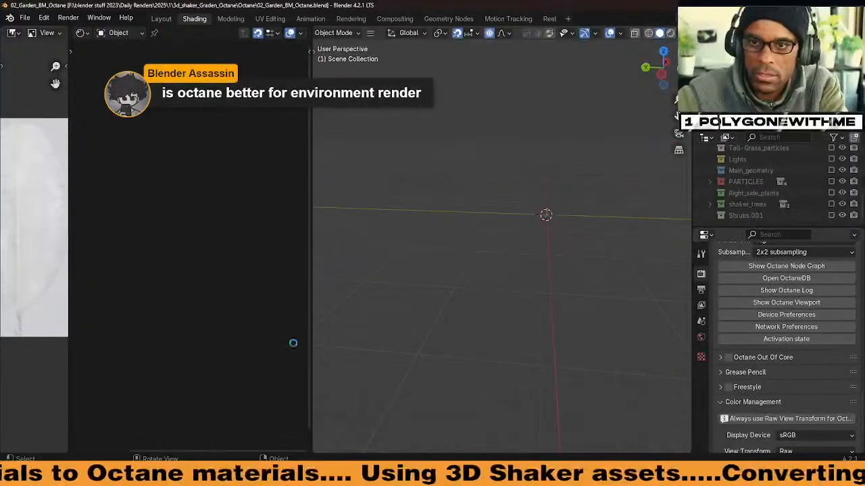
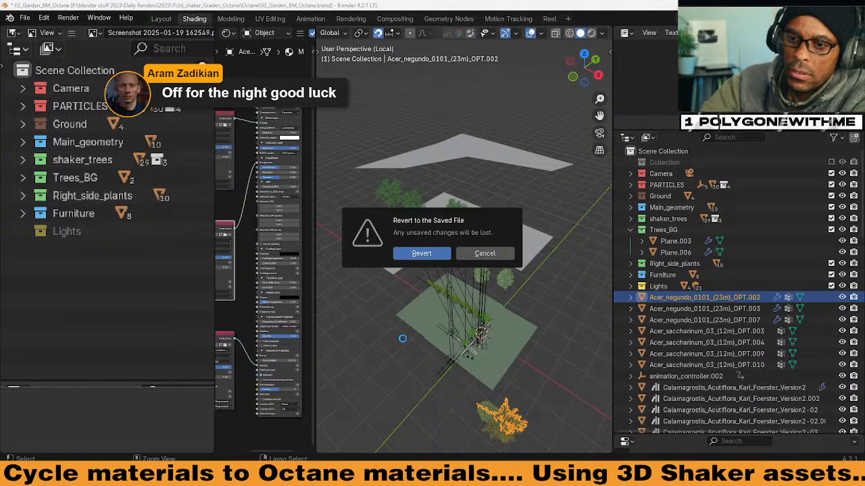
Step: Revert 03_Garden_BM_Octane.blend to its saved version, discarding the unsaved changes
{"action": "mouse_move", "coordinate": [591, 475]}
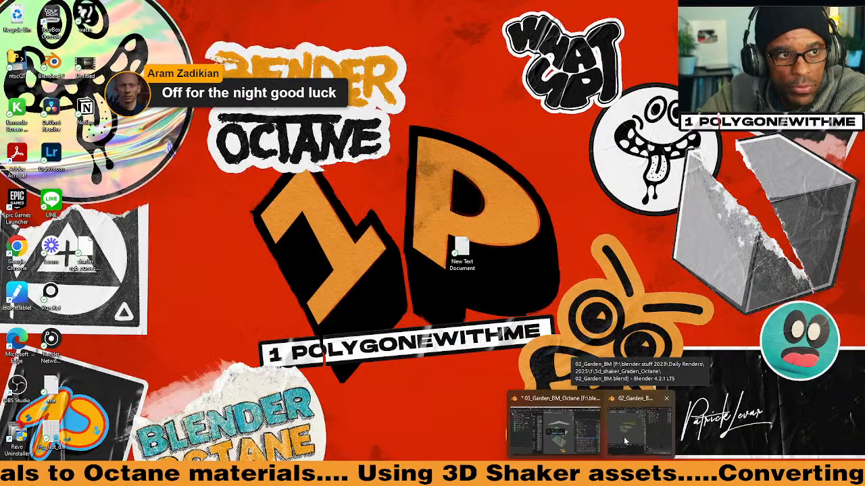
{"action": "left_click", "coordinate": [616, 447]}
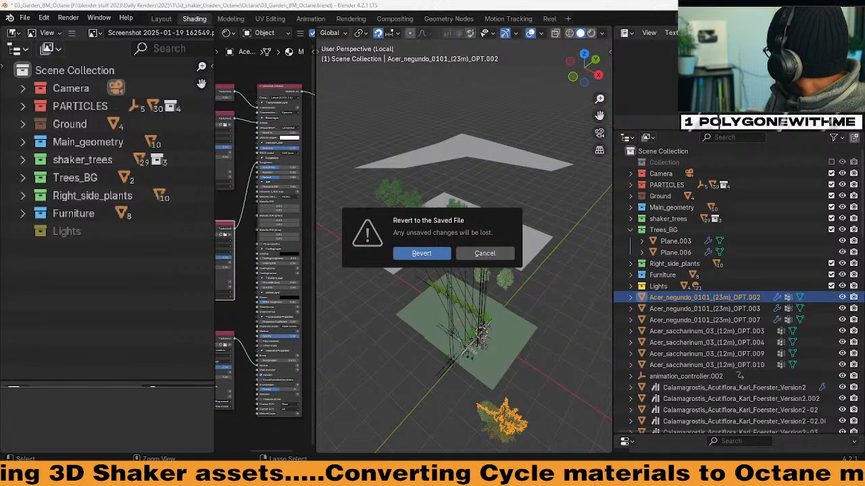
{"action": "key", "text": "Return"}
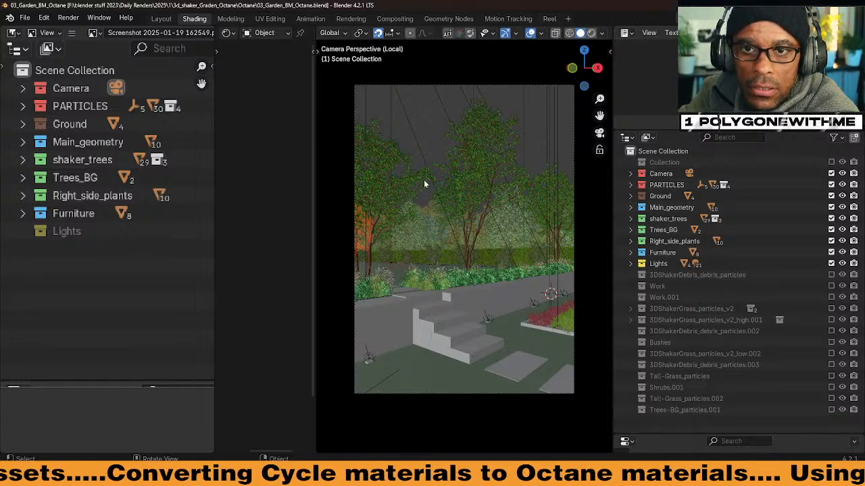
Step: Temporarily include the Trees-BG_particles.001 collection, frame its Acer_negundo_0101_(23m)_OPT.002 tree for inspection, and exclude the collection again
{"action": "left_click", "coordinate": [669, 411]}
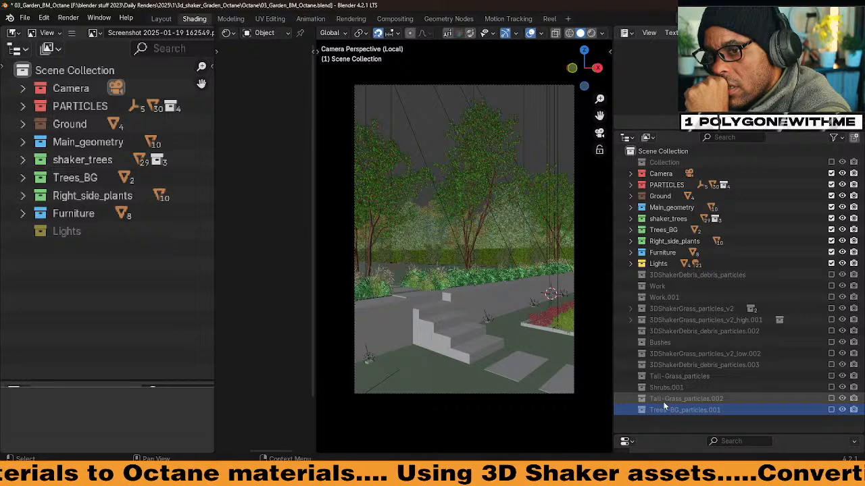
{"action": "left_click", "coordinate": [832, 410]}
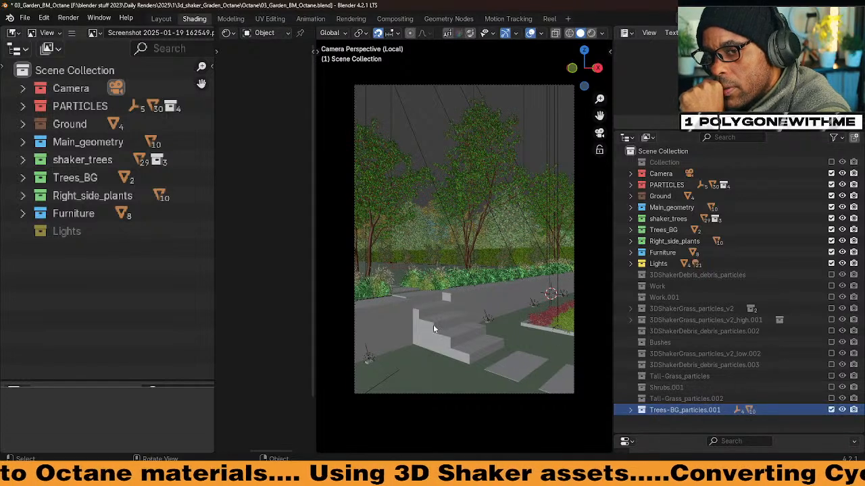
{"action": "middle_click_drag", "start_coordinate": [433, 325], "coordinate": [441, 336]}
{"action": "scroll", "coordinate": [441, 336], "scroll_direction": "down", "scroll_amount": 5}
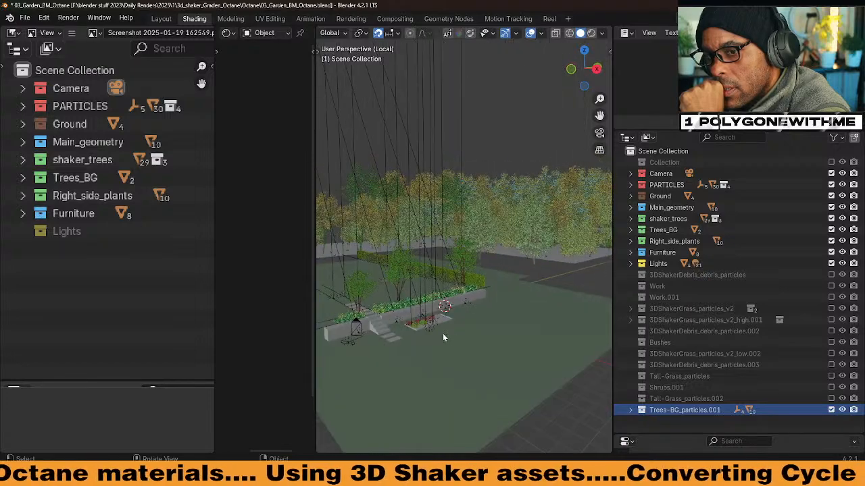
{"action": "left_click", "coordinate": [631, 410]}
{"action": "left_click", "coordinate": [702, 421]}
{"action": "key", "text": "KP_Decimal"}
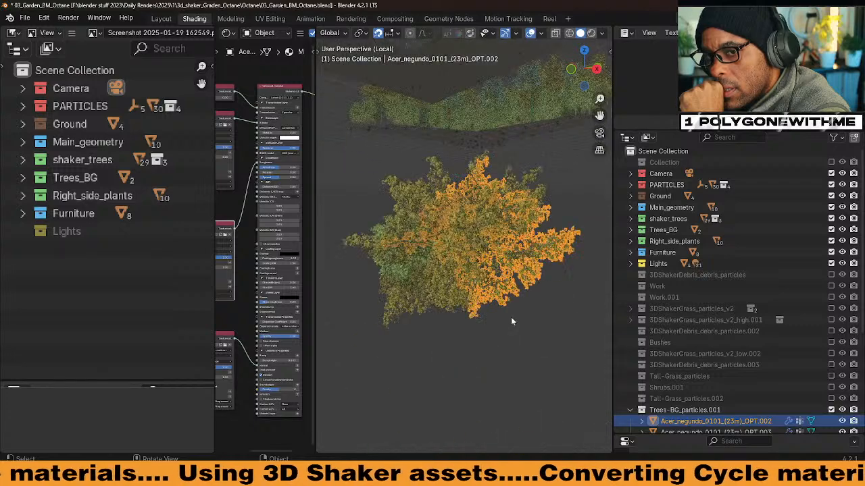
{"action": "scroll", "coordinate": [511, 317], "scroll_direction": "down", "scroll_amount": 1}
{"action": "scroll", "coordinate": [510, 322], "scroll_direction": "down", "scroll_amount": 4}
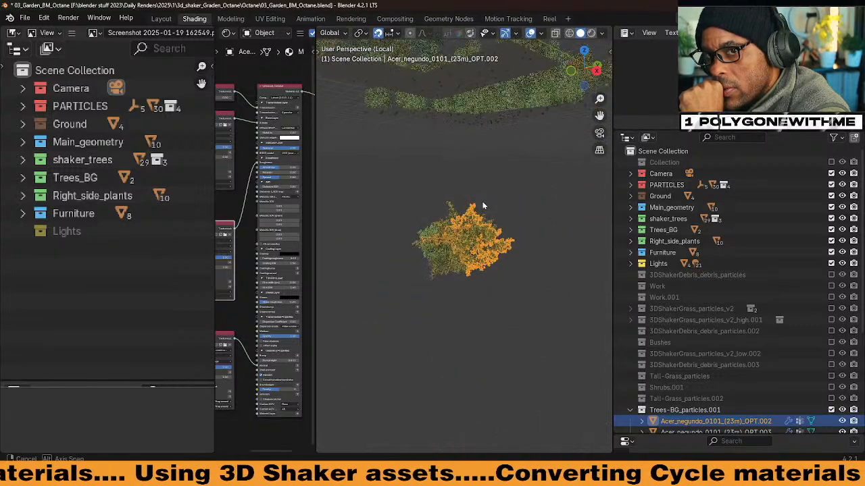
{"action": "left_click", "coordinate": [630, 410]}
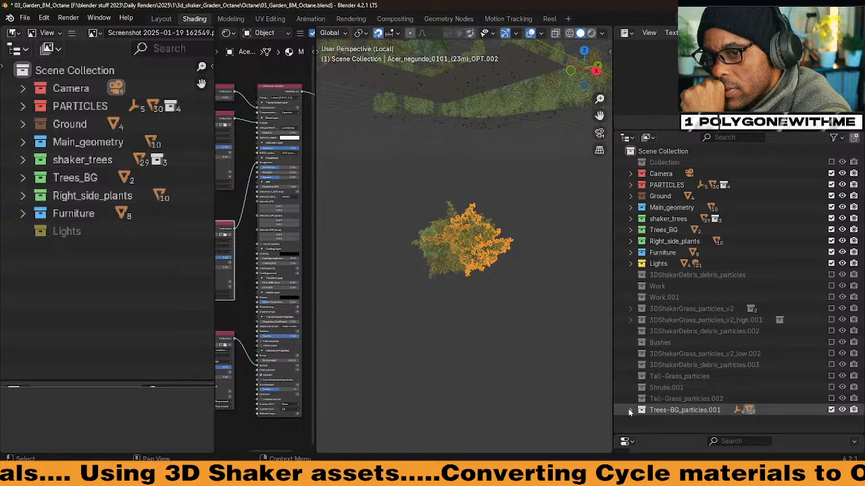
{"action": "left_click", "coordinate": [831, 410]}
Step: Temporarily include the Tall-Grass_particles.002 collection, frame its first Calamagrostis grass for inspection, and exclude the collection again
{"action": "left_click", "coordinate": [831, 399]}
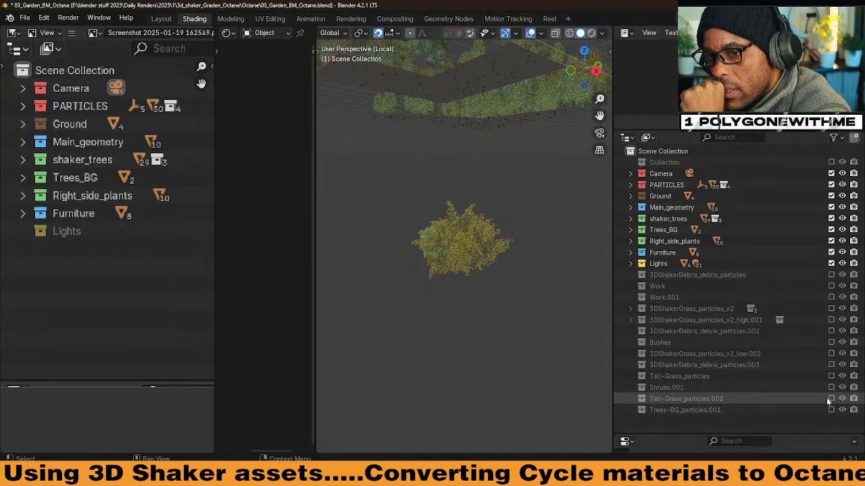
{"action": "left_click", "coordinate": [679, 399]}
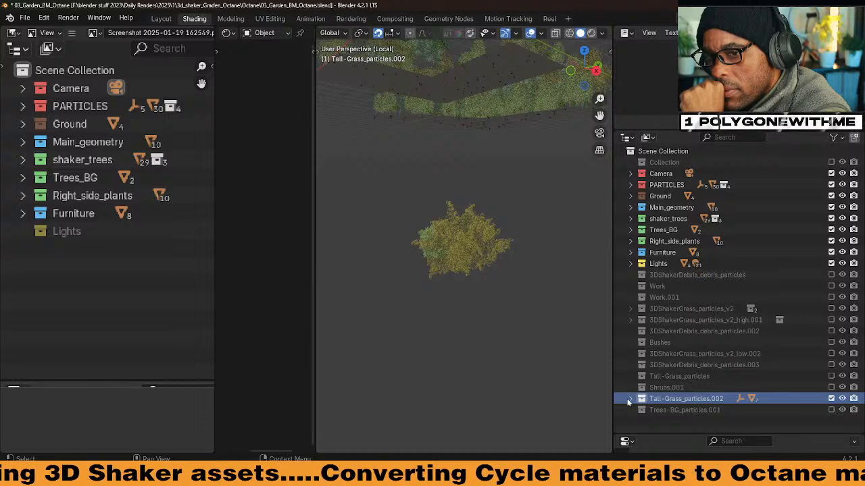
{"action": "left_click", "coordinate": [630, 398]}
{"action": "left_click", "coordinate": [703, 410]}
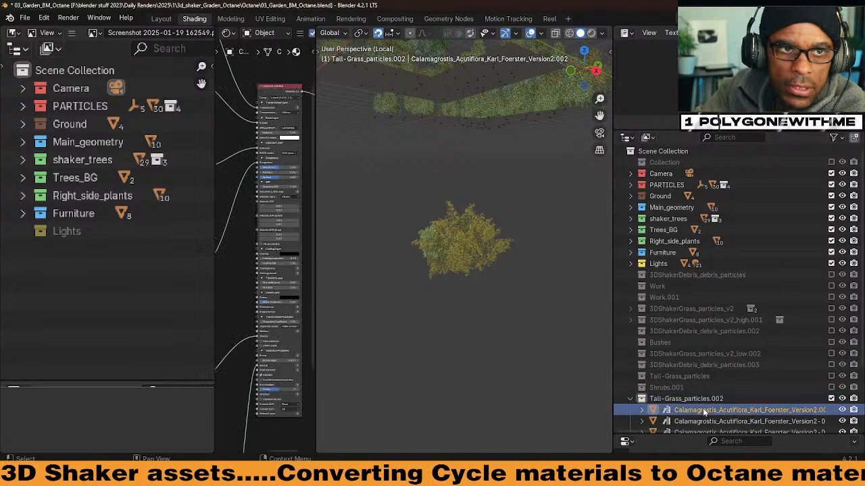
{"action": "key", "text": "KP_Decimal"}
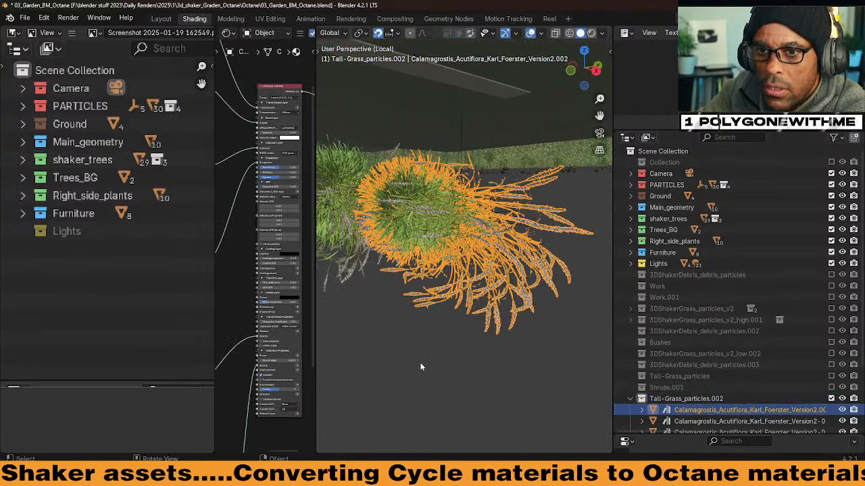
{"action": "left_click", "coordinate": [630, 398]}
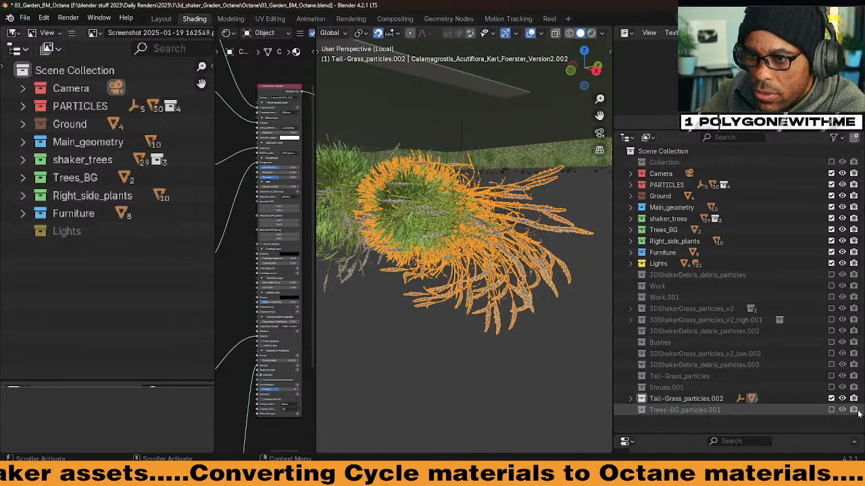
{"action": "left_click", "coordinate": [832, 398]}
Step: Return to the camera view and exclude every active collection from Lights up to Camera from the view layer
{"action": "scroll", "coordinate": [465, 207], "scroll_direction": "down", "scroll_amount": 4}
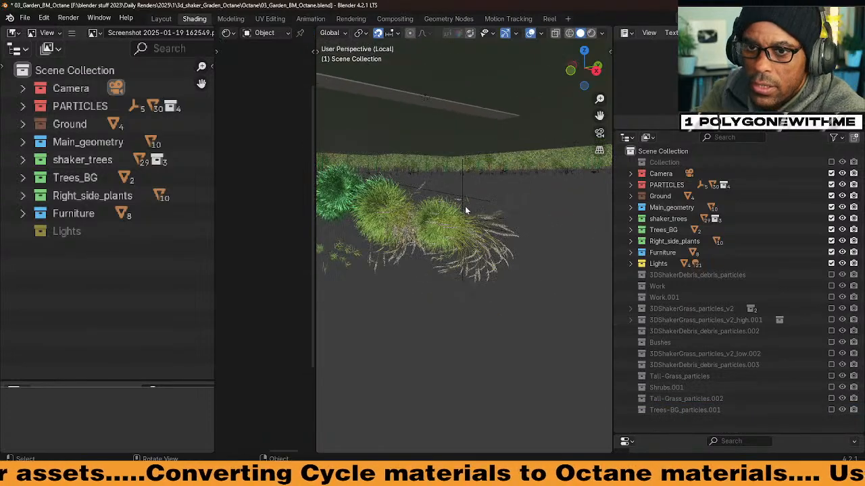
{"action": "key", "text": "KP_0"}
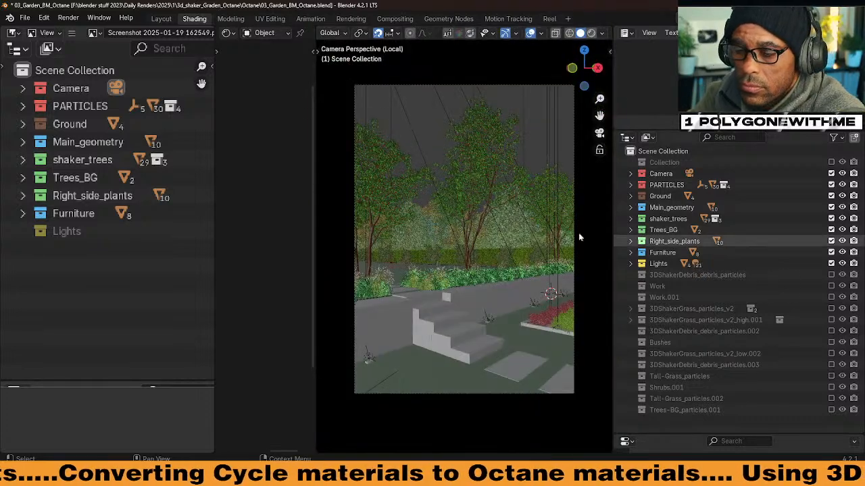
{"action": "left_click", "coordinate": [831, 263]}
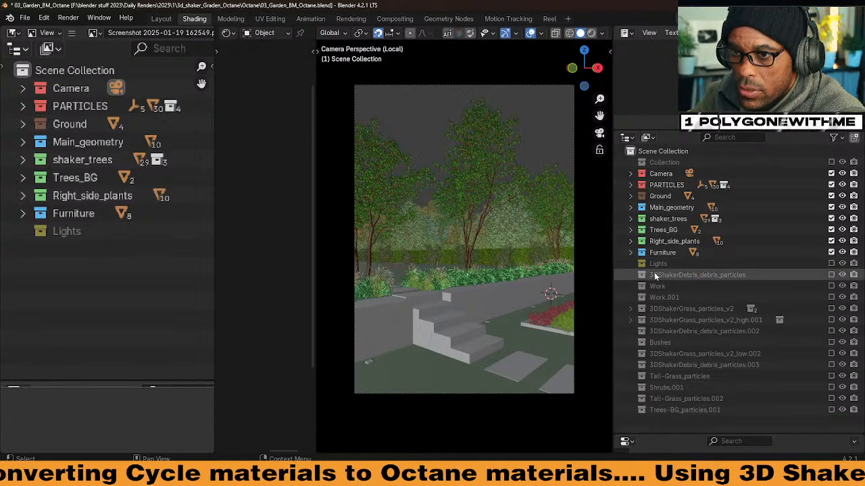
{"action": "left_click", "coordinate": [831, 252]}
{"action": "left_click_drag", "start_coordinate": [831, 241], "coordinate": [833, 176]}
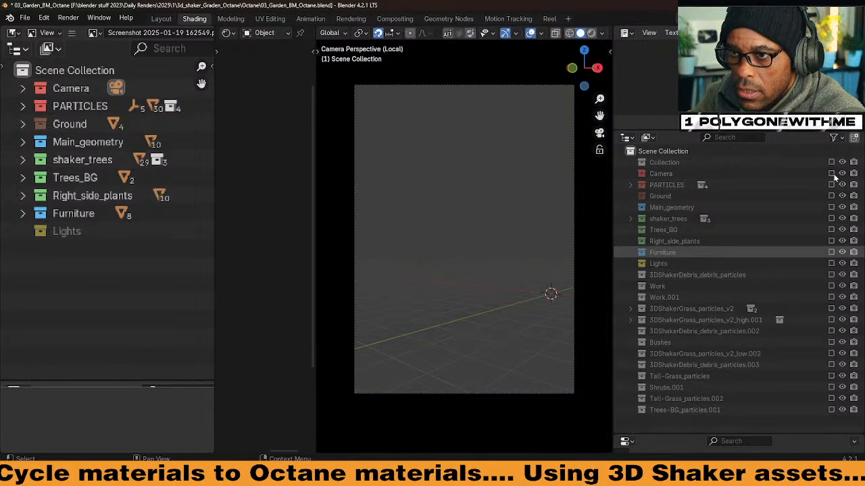
Step: Include the Camera, PARTICLES and Ground collections in the view layer again
{"action": "left_click", "coordinate": [832, 175]}
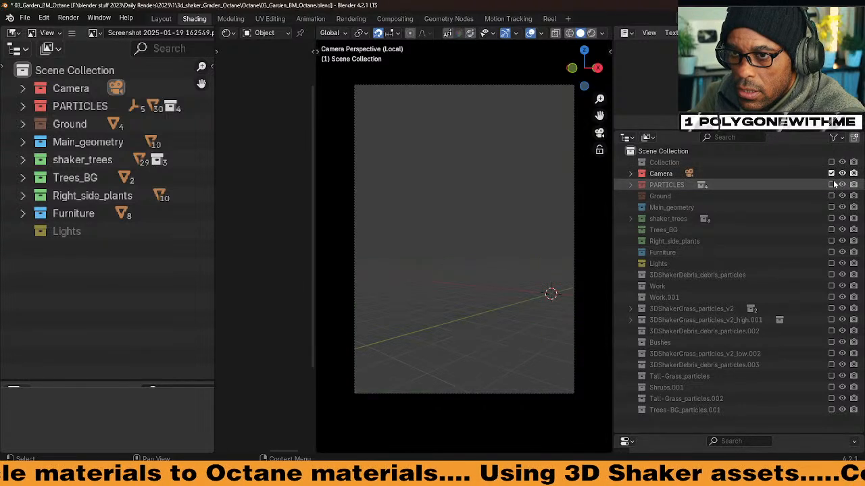
{"action": "left_click", "coordinate": [831, 185]}
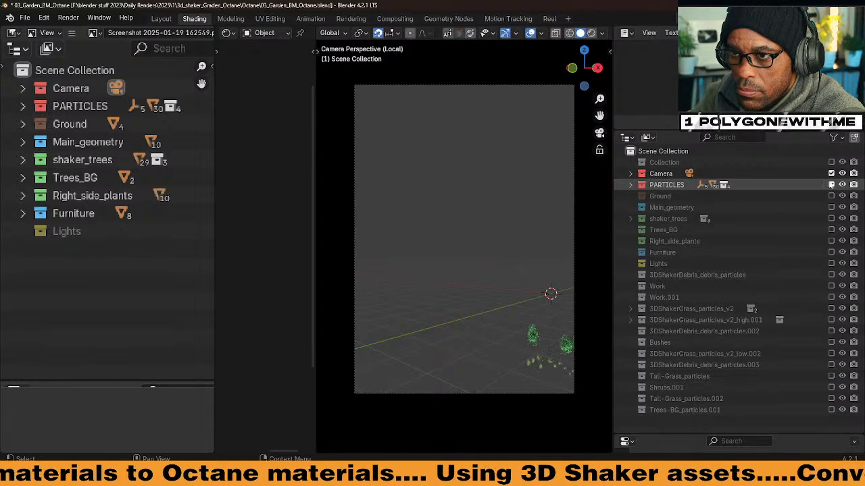
{"action": "left_click", "coordinate": [832, 196]}
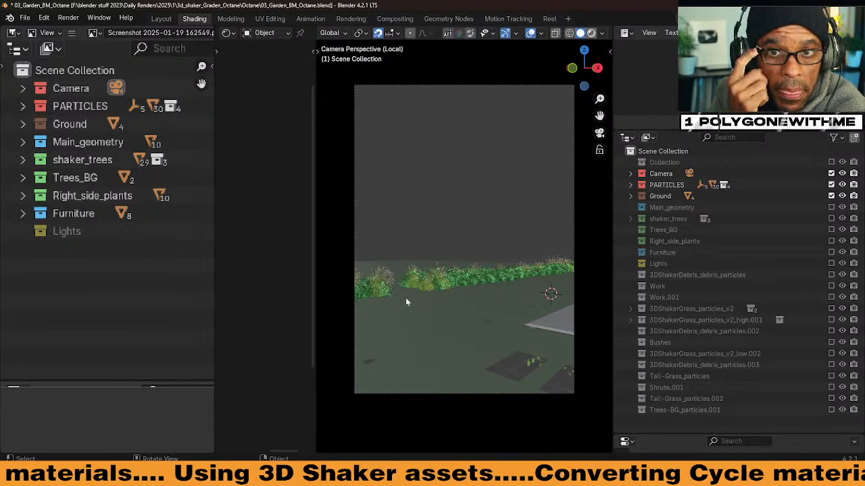
Step: Start the Rendered preview of the camera view and widen the 3D viewport by shrinking the neighbouring editors
{"action": "key", "text": "z"}
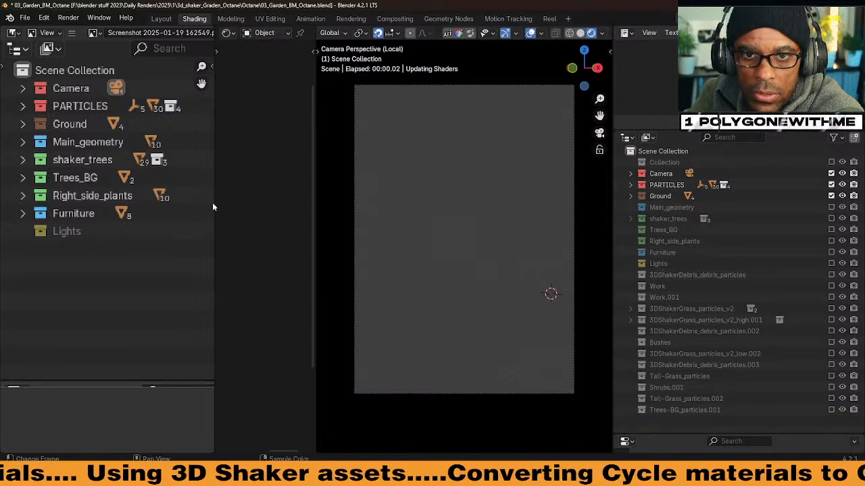
{"action": "left_click_drag", "start_coordinate": [213, 203], "coordinate": [5, 196]}
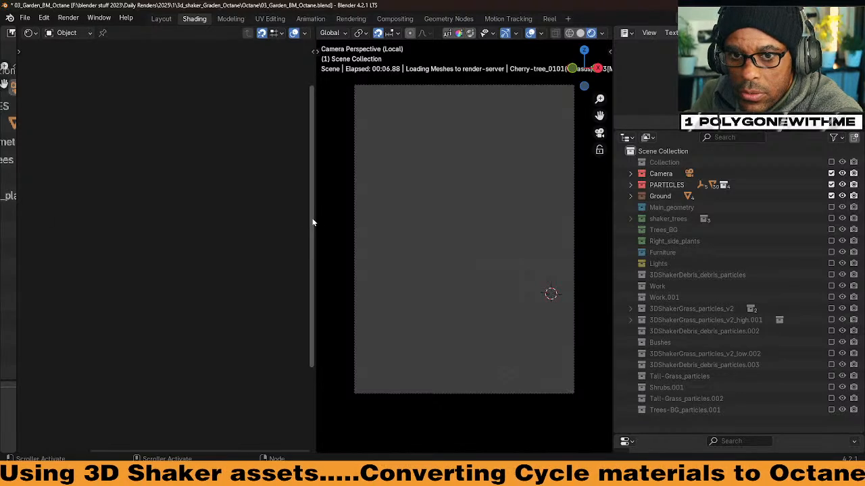
{"action": "left_click_drag", "start_coordinate": [314, 218], "coordinate": [245, 230]}
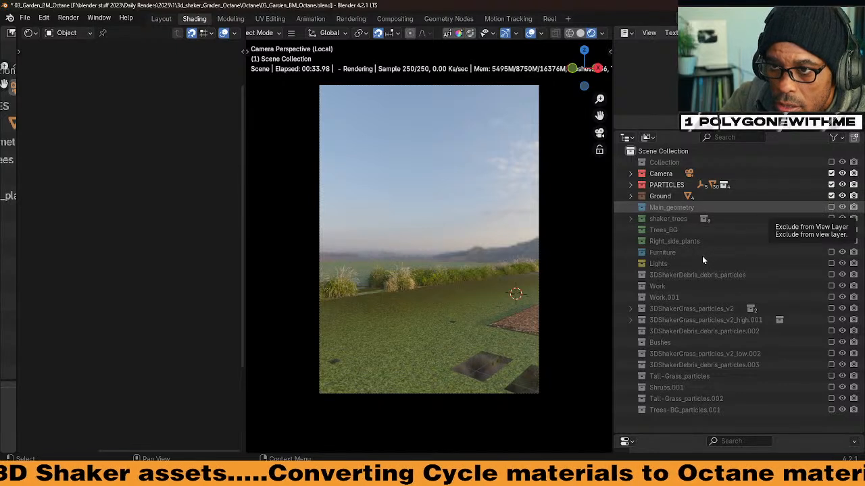
Step: Add the Main_geometry and shaker_trees collections to the rendered scene one after the other
{"action": "key", "text": "e"}
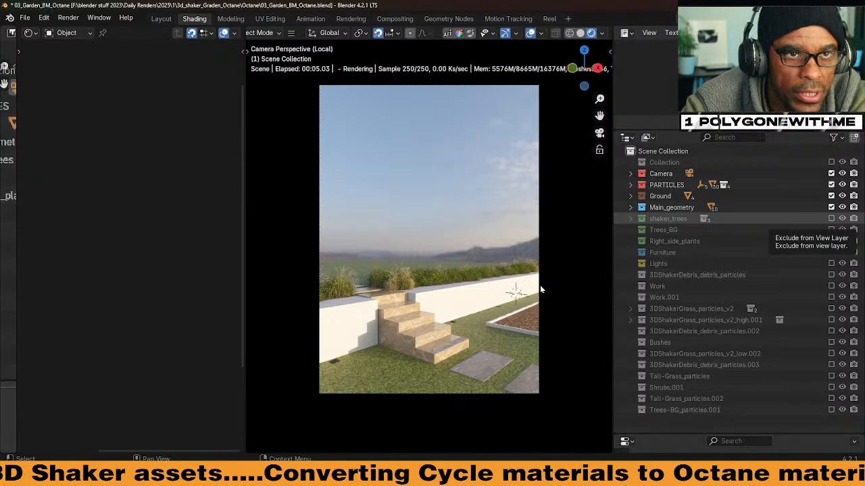
{"action": "left_click", "coordinate": [831, 218]}
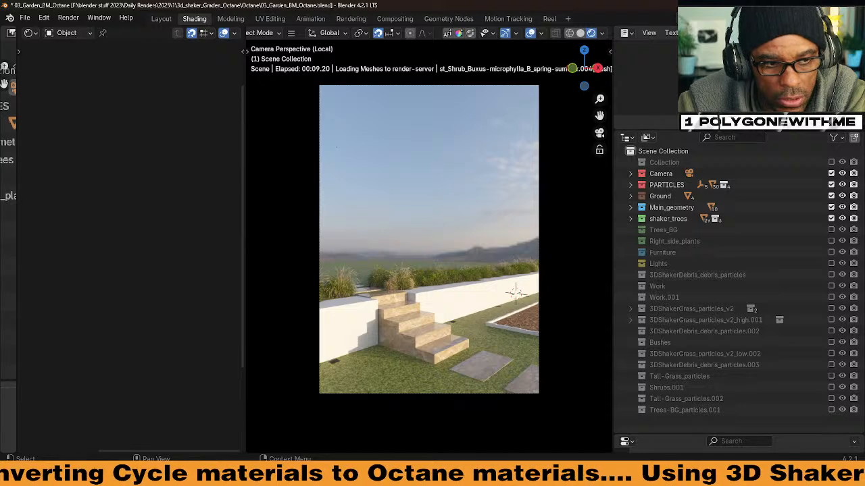
Step: Switch to Media Player to pause the current song, and return to Blender to include the Trees_BG collection in the view layer
{"action": "key", "text": "alt+Tab"}
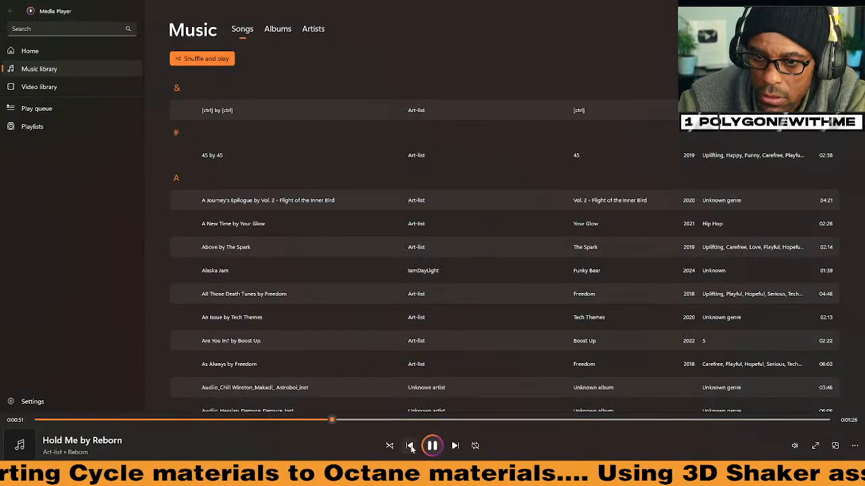
{"action": "left_click", "coordinate": [431, 446]}
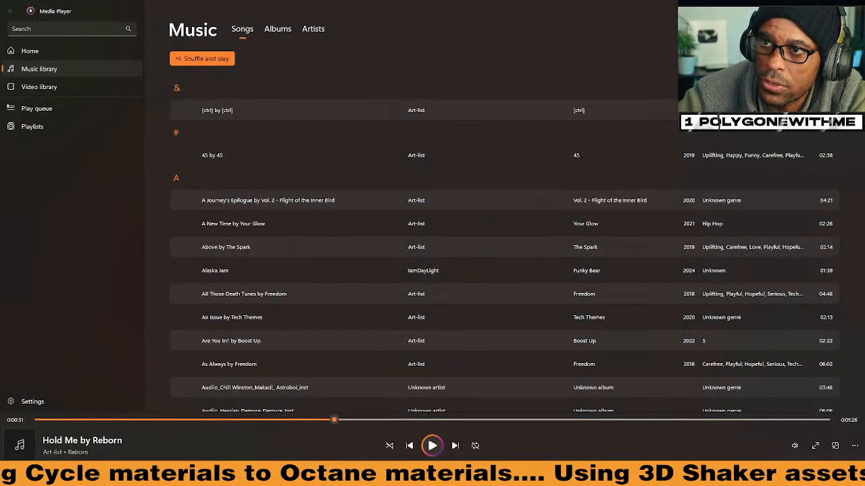
{"action": "key", "text": "alt+Tab"}
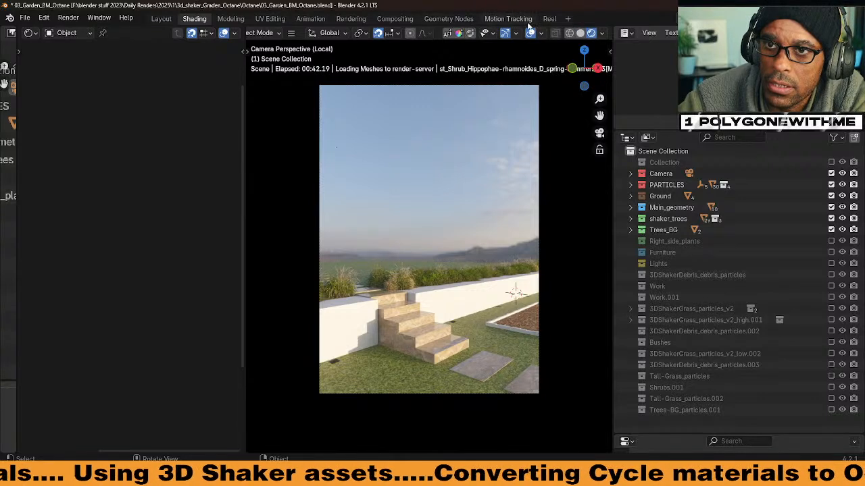
Step: Restart the Rendered preview with the trees included by switching the viewport to Solid shading and back to Rendered
{"action": "left_click", "coordinate": [580, 34]}
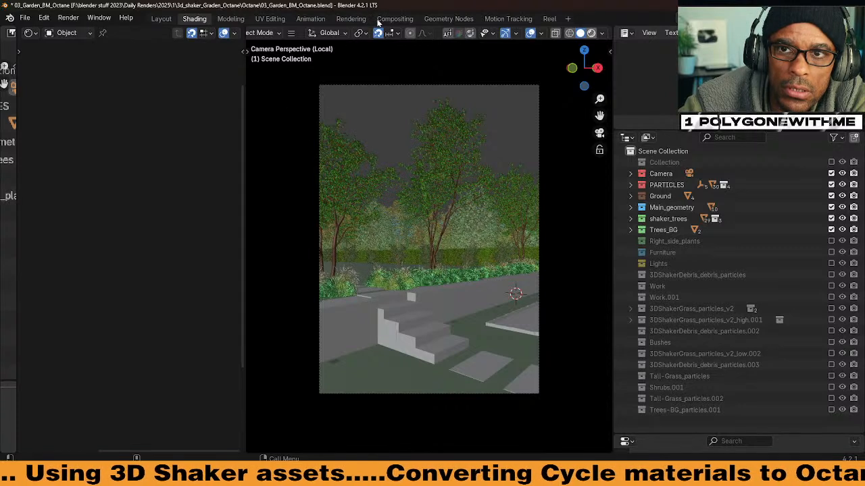
{"action": "key", "text": "shift+z"}
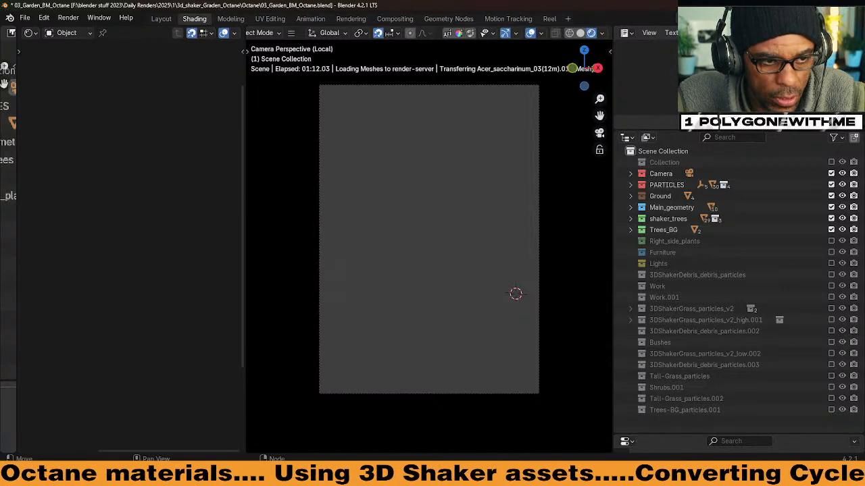
{"action": "key", "text": "alt+Tab"}
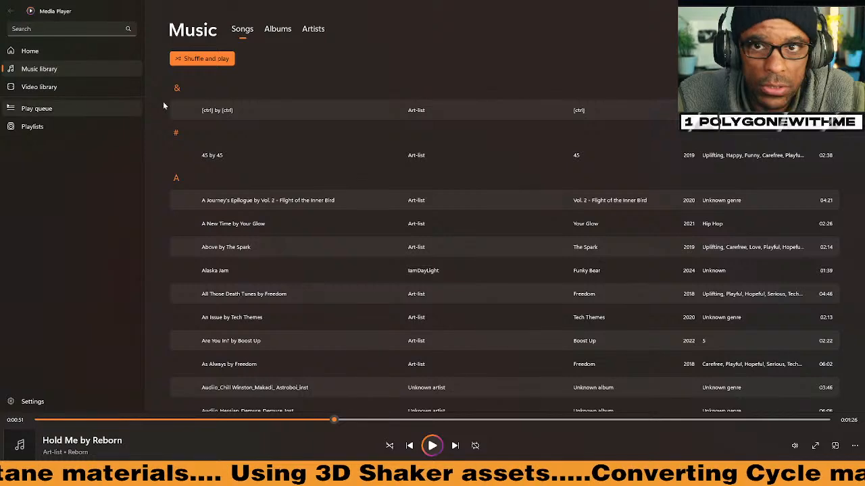
{"action": "key", "text": "alt+Tab"}
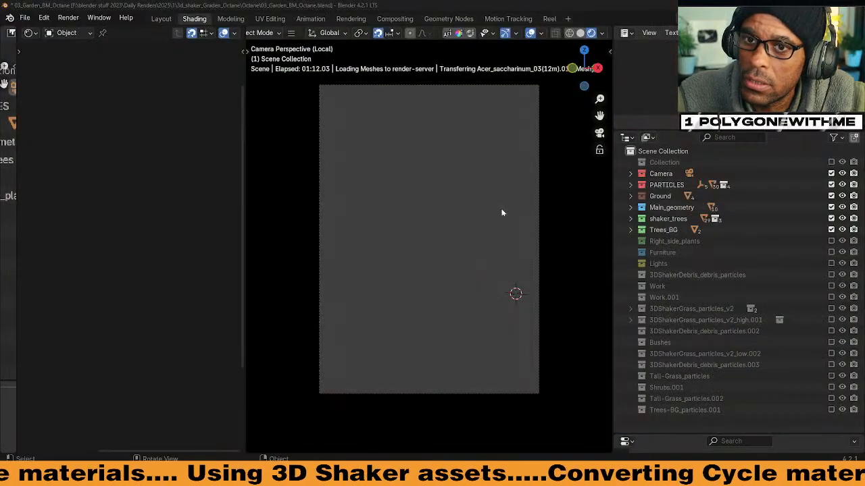